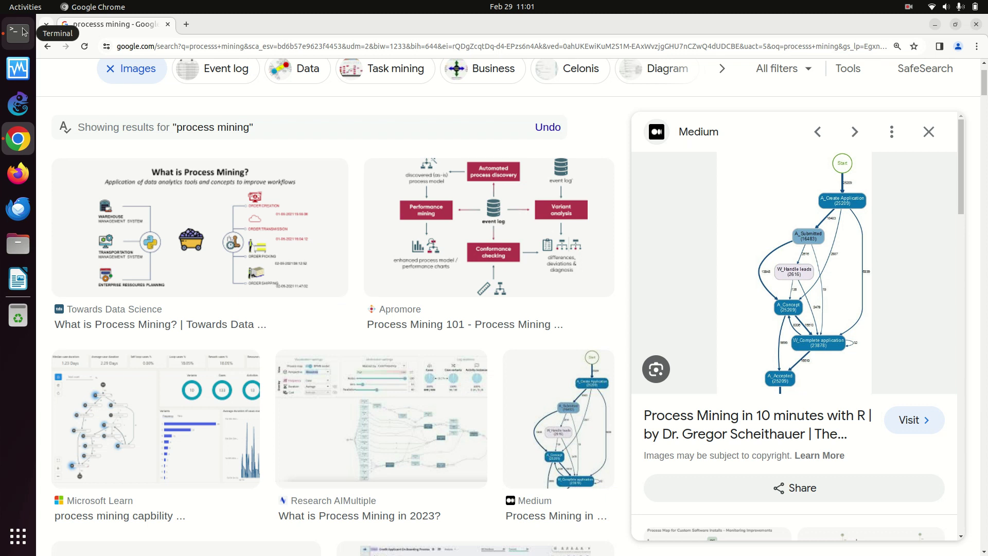
{"action": "left_click", "coordinate": [22, 32]}
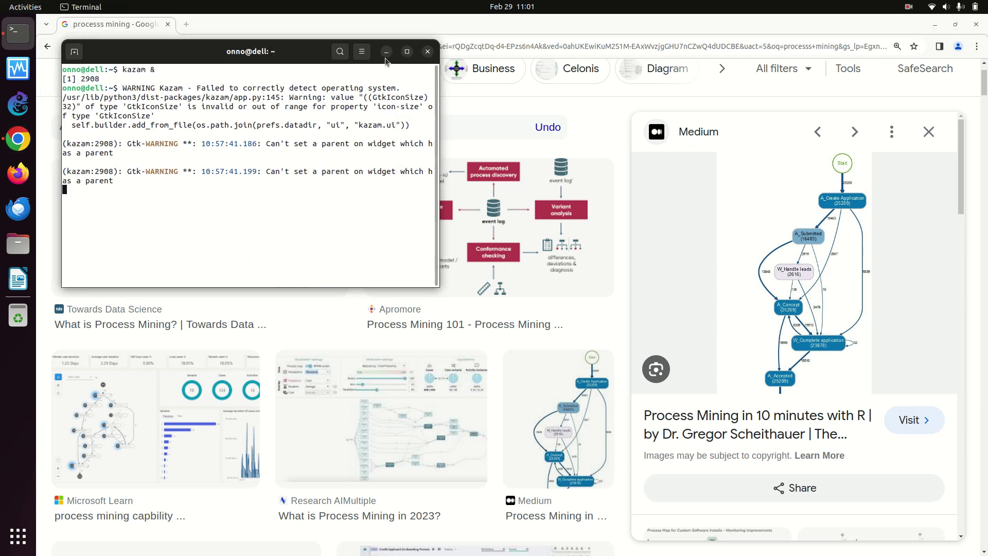
{"action": "left_click_drag", "start_coordinate": [386, 48], "coordinate": [388, 54]}
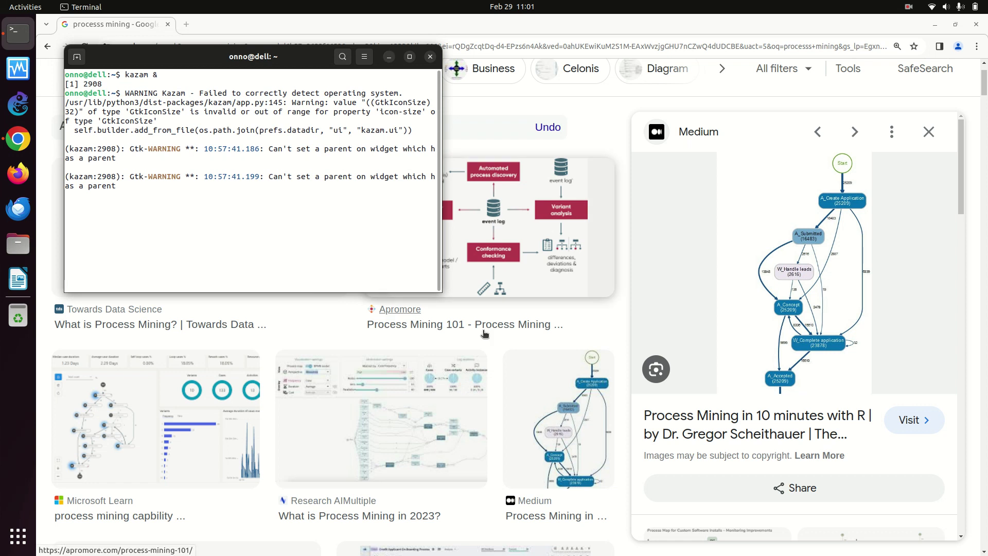
{"action": "left_click", "coordinate": [389, 57]}
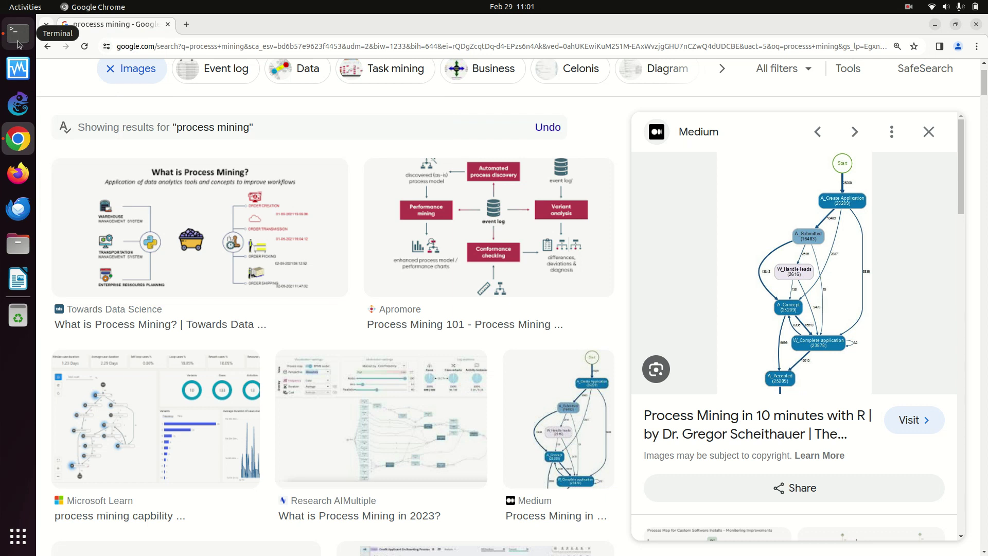
- Switch to the Files app in a maximized window and open the PROCESS-MINING folder inside the home ORANGE folder
{"action": "left_click", "coordinate": [20, 240]}
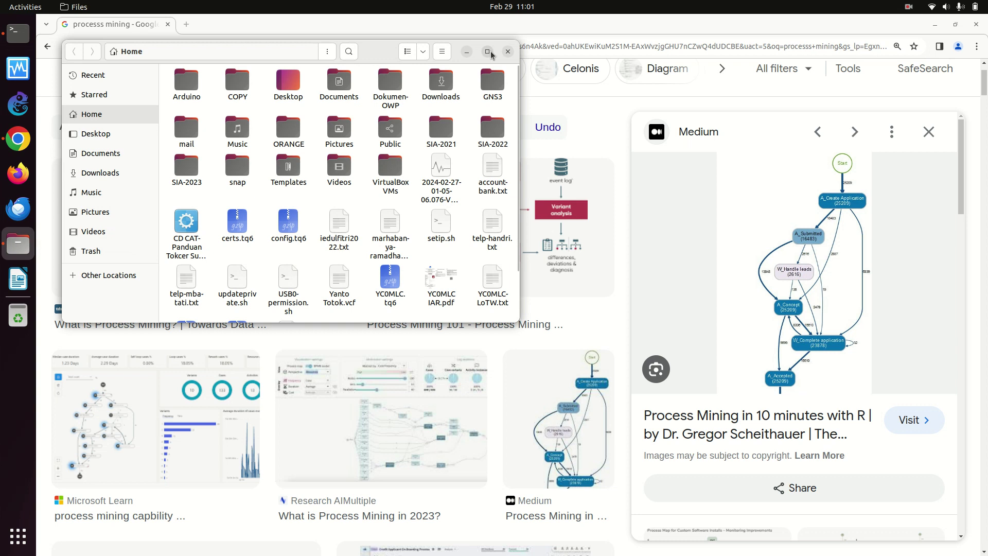
{"action": "left_click", "coordinate": [488, 51]}
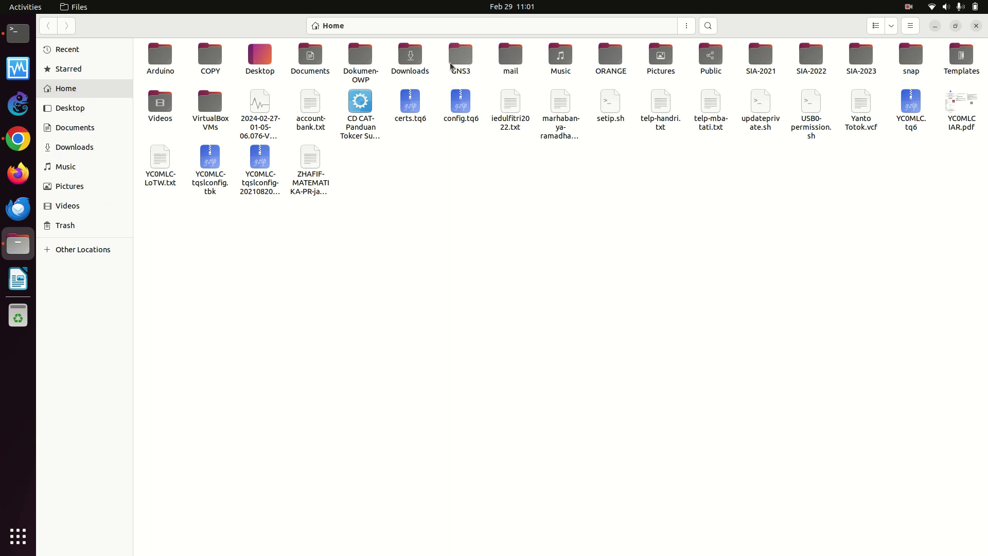
{"action": "double_click", "coordinate": [615, 55]}
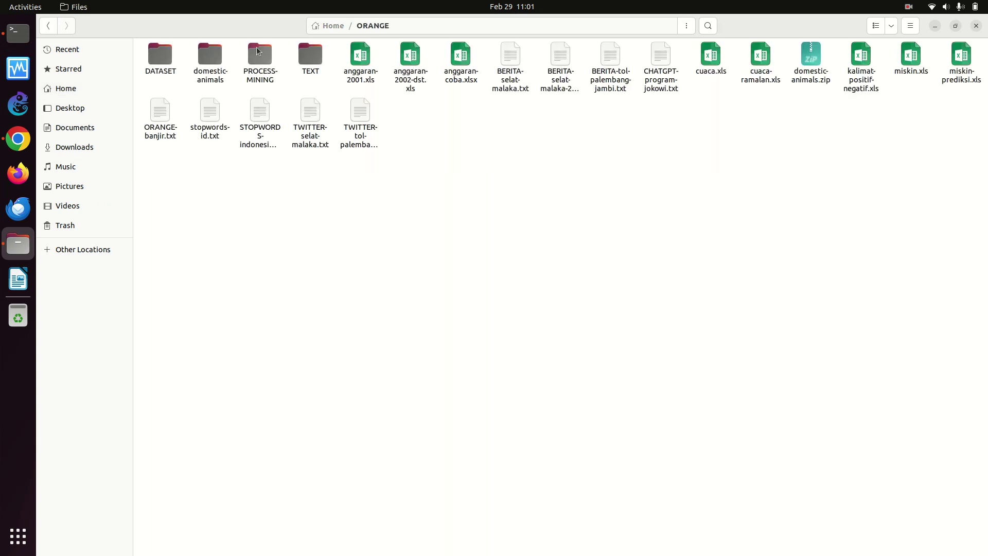
{"action": "double_click", "coordinate": [259, 54]}
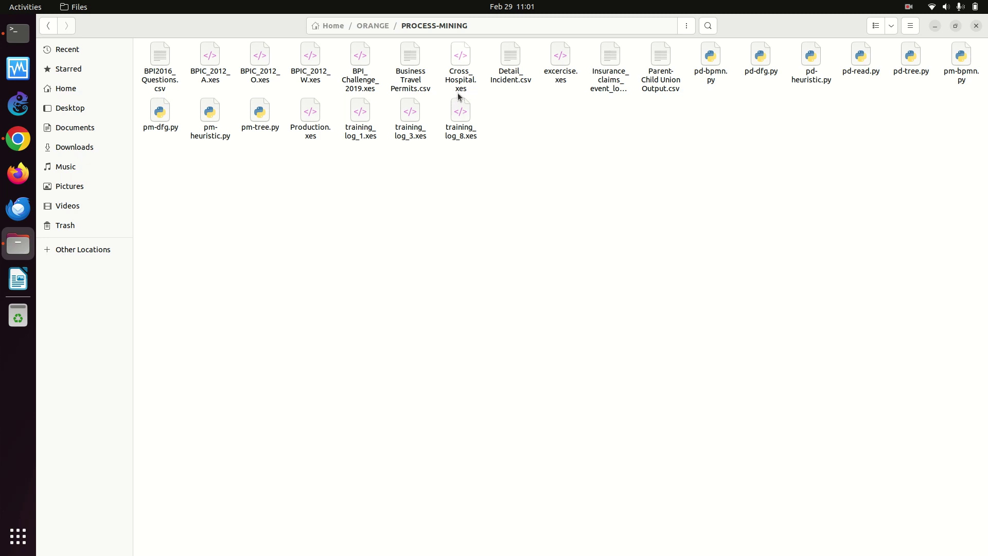
- Open Detail_Incident.csv in LibreOffice Calc with the default text import settings and dismiss the startup tip
{"action": "left_click", "coordinate": [516, 57]}
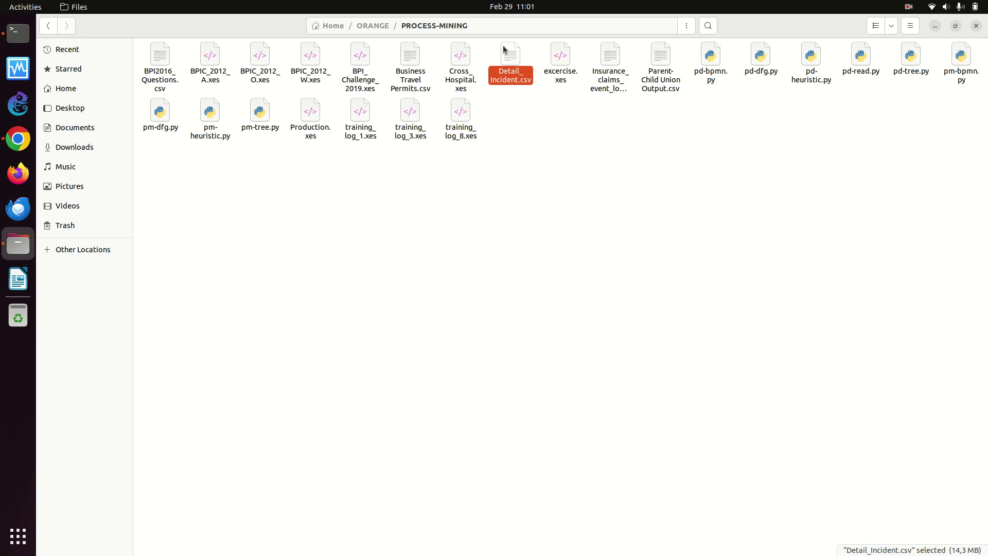
{"action": "right_click", "coordinate": [505, 50]}
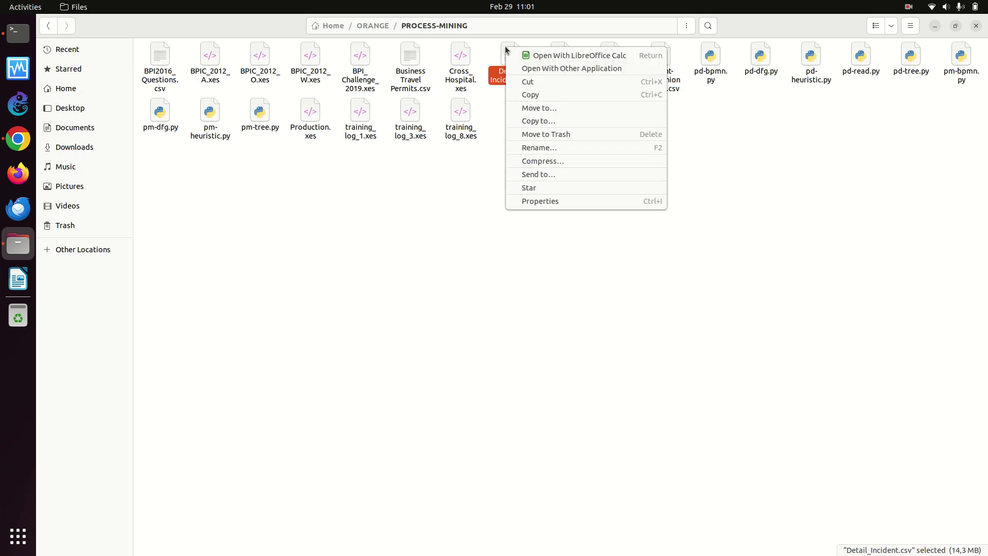
{"action": "left_click", "coordinate": [538, 67]}
{"action": "left_click", "coordinate": [594, 192]}
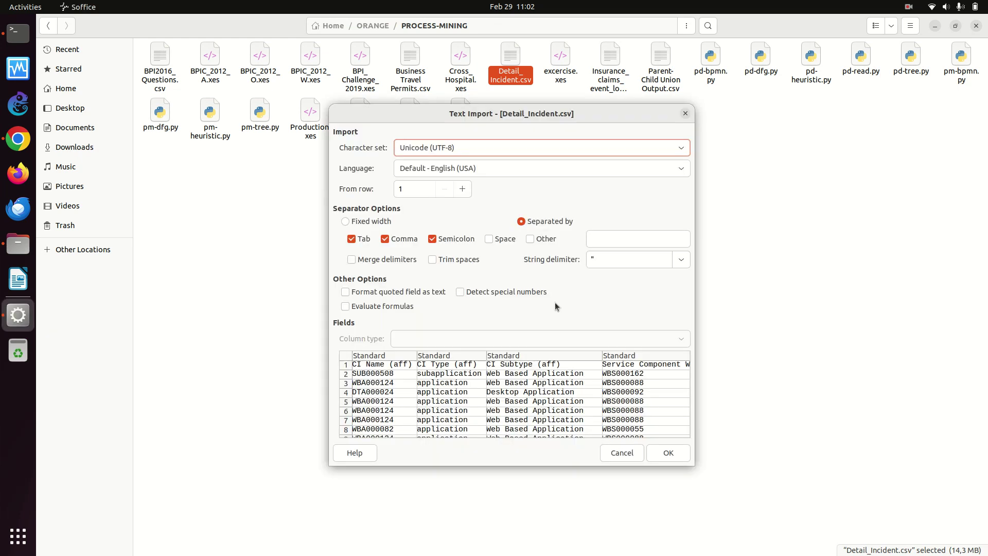
{"action": "left_click", "coordinate": [679, 452]}
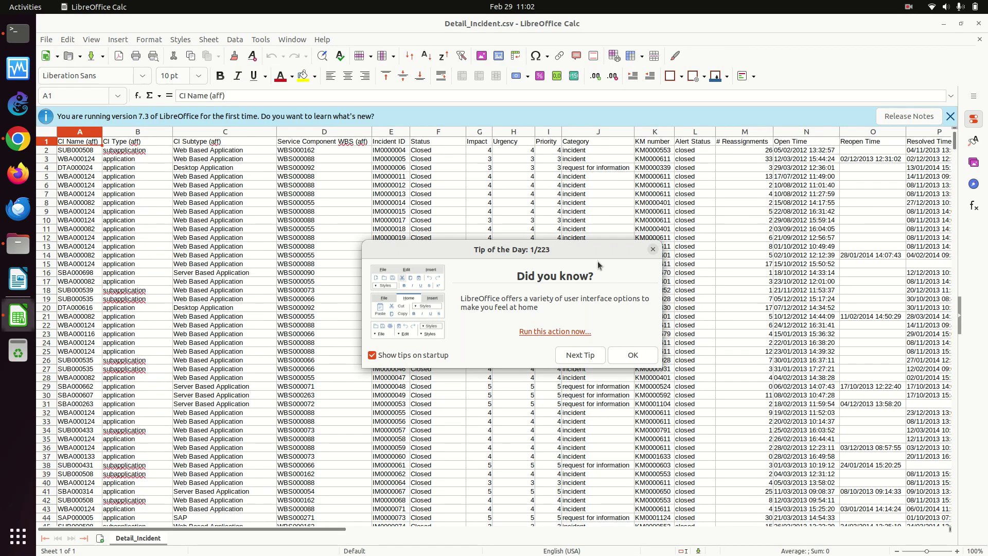
{"action": "left_click", "coordinate": [653, 250]}
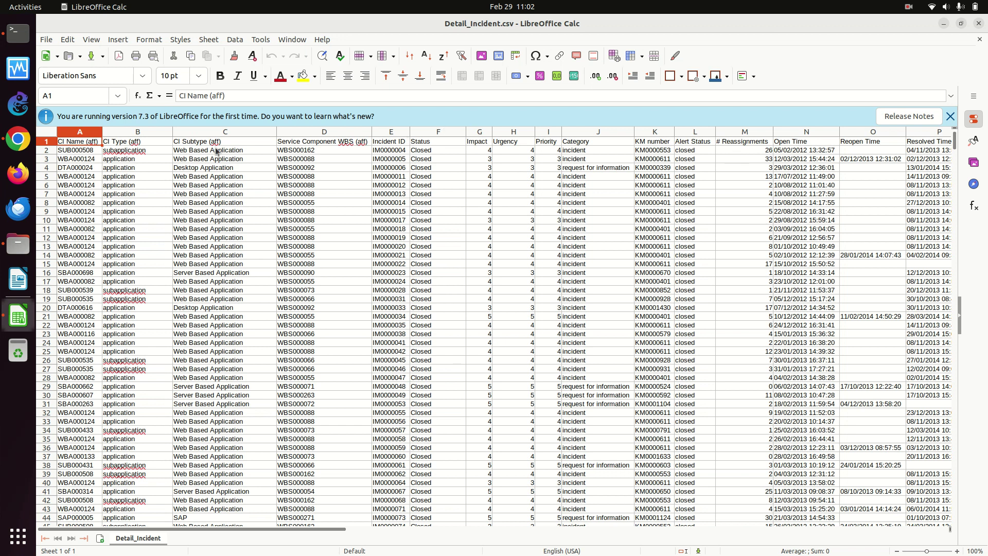
- Examine the incident table's columns along row 4, from CI Subtype (aff) through to the last filled column
{"action": "left_click", "coordinate": [268, 171]}
{"action": "key", "text": "Right"}
{"action": "key", "text": "Right"}
{"action": "key", "text": "Right"}
{"action": "key", "text": "Right"}
{"action": "key", "text": "Right"}
{"action": "key", "text": "Right"}
{"action": "key", "text": "Right"}
{"action": "key", "text": "Right"}
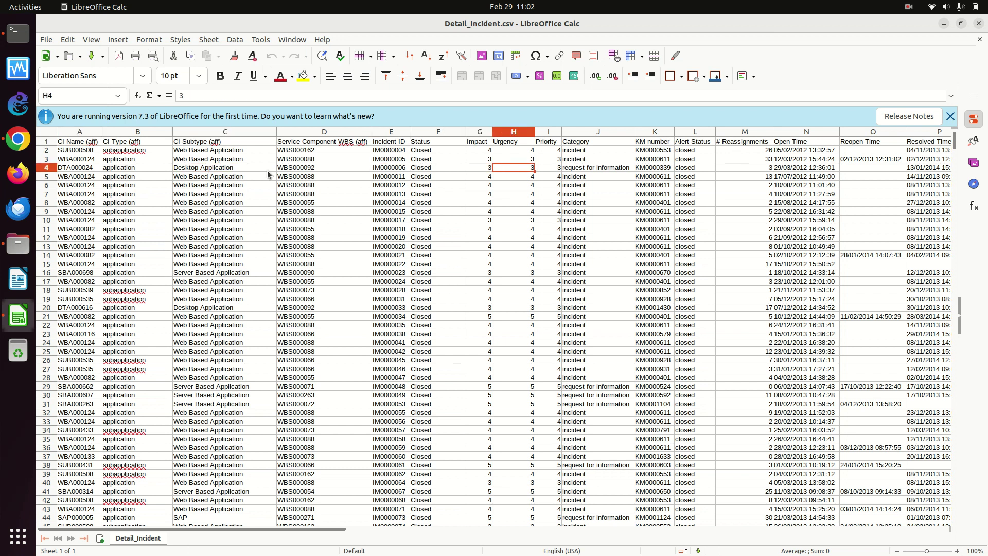
{"action": "key", "text": "Right"}
{"action": "key", "text": "Right"}
{"action": "key", "text": "Right"}
{"action": "key", "text": "Right"}
{"action": "key", "text": "Right"}
{"action": "key", "text": "Right"}
{"action": "key", "text": "Right"}
{"action": "key", "text": "Right"}
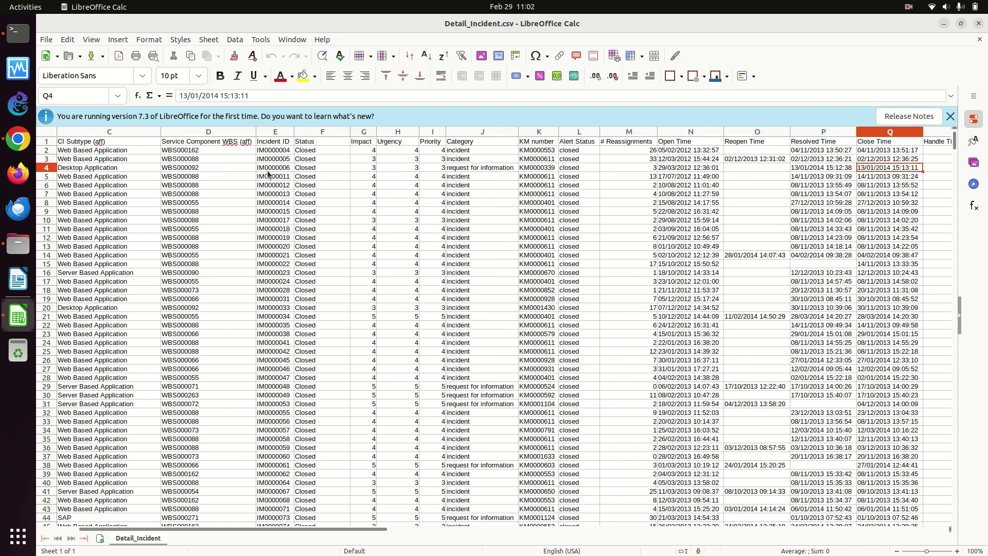
{"action": "key", "text": "Right"}
{"action": "key", "text": "Right"}
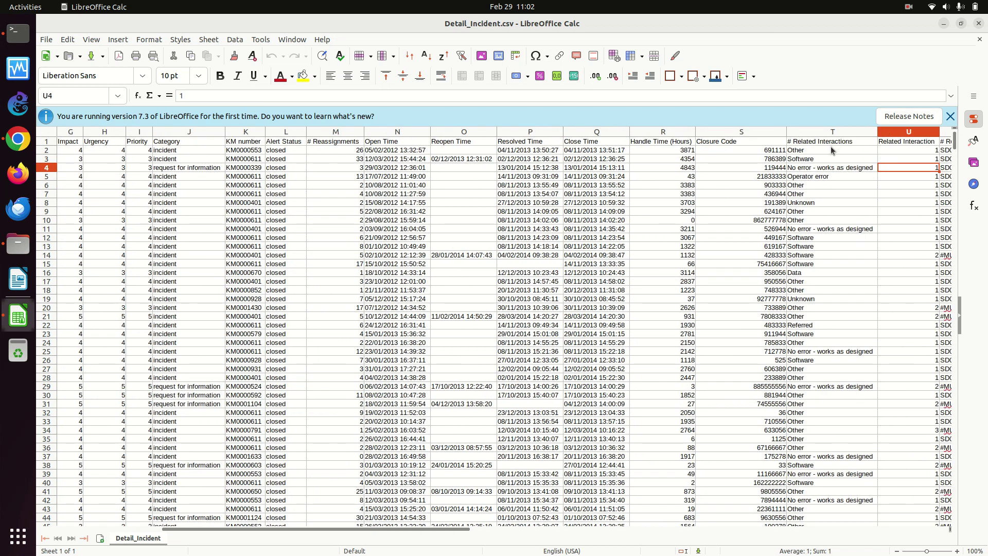
{"action": "key", "text": "Right"}
{"action": "key", "text": "Right"}
{"action": "key", "text": "Right"}
{"action": "key", "text": "Right"}
{"action": "key", "text": "Right"}
{"action": "key", "text": "Right"}
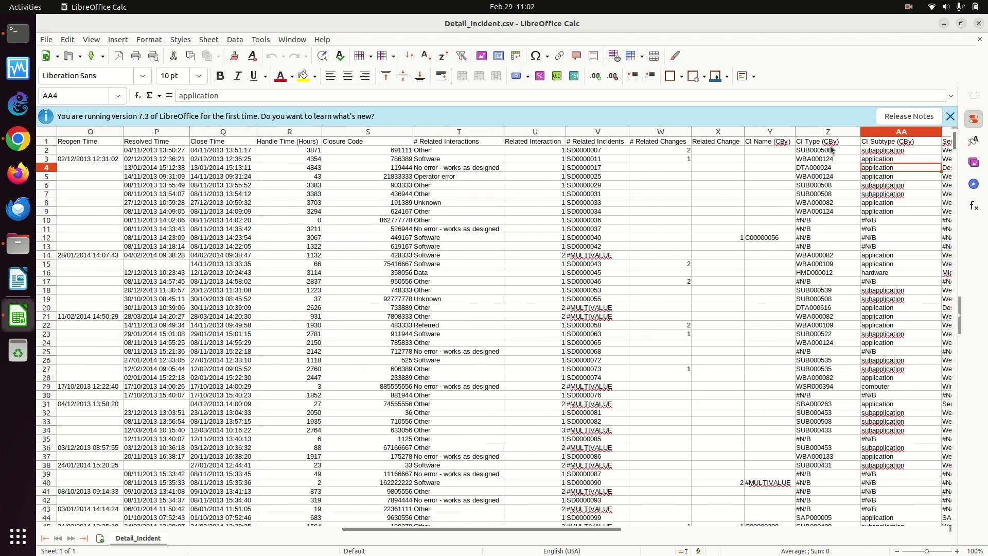
{"action": "key", "text": "Right"}
{"action": "key", "text": "Right"}
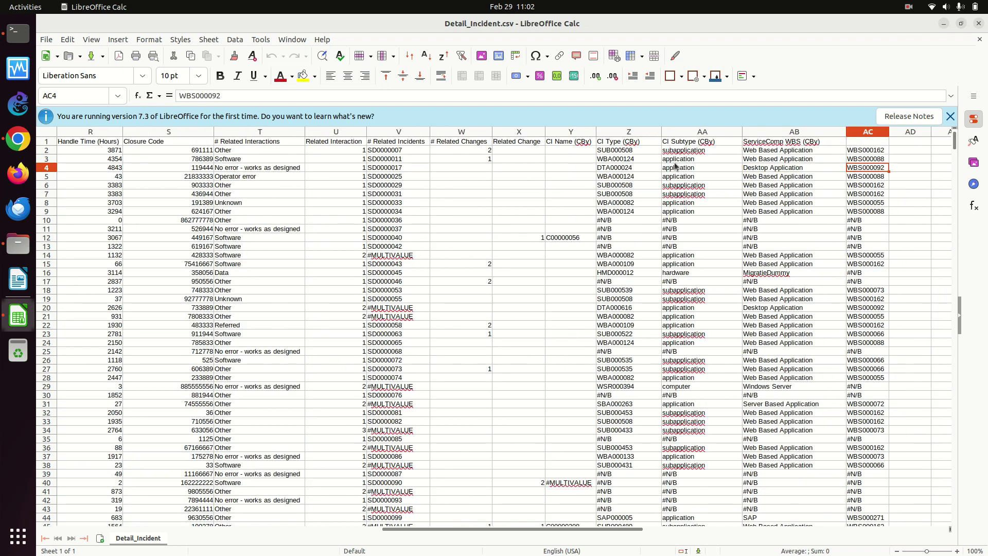
{"action": "key", "text": "Right"}
{"action": "key", "text": "Right"}
{"action": "key", "text": "Right"}
- Review the incident columns in reverse order, going back to CI Name (aff) in row 10
{"action": "key", "text": "Left"}
{"action": "key", "text": "Left"}
{"action": "key", "text": "Left"}
{"action": "key", "text": "Left"}
{"action": "key", "text": "Left"}
{"action": "key", "text": "Left"}
{"action": "key", "text": "Left"}
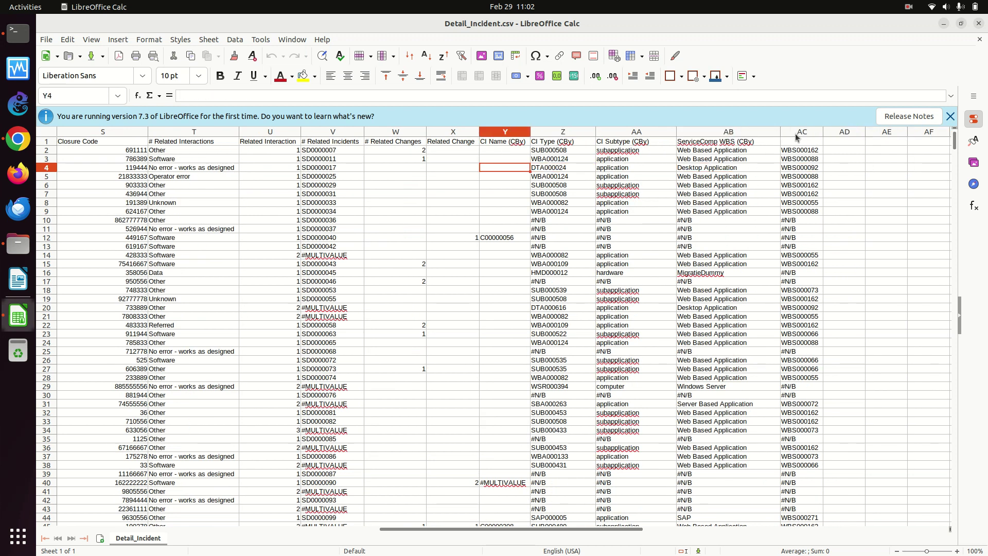
{"action": "key", "text": "Left"}
{"action": "key", "text": "Left"}
{"action": "key", "text": "Left"}
{"action": "key", "text": "Left"}
{"action": "key", "text": "Left"}
{"action": "key", "text": "Left"}
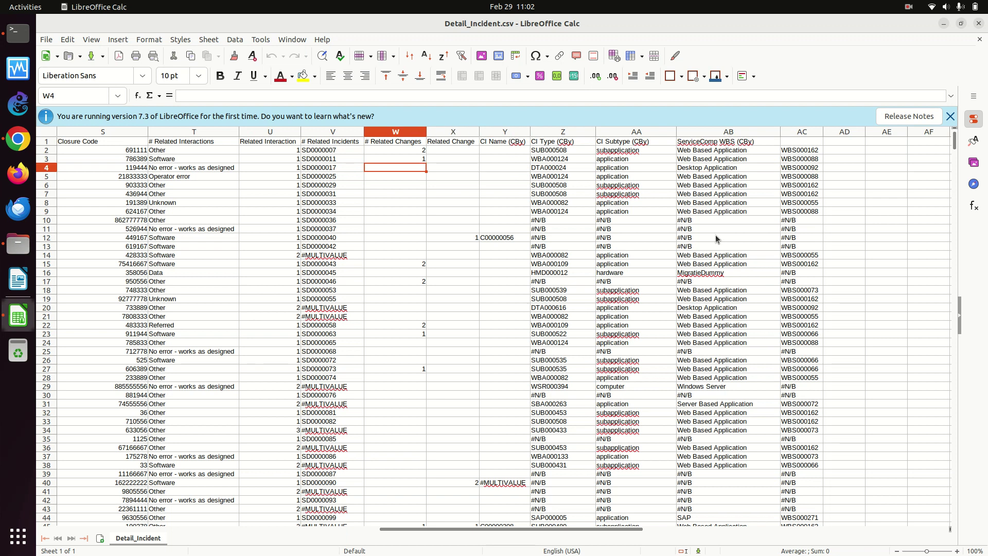
{"action": "key", "text": "Left"}
{"action": "key", "text": "Left"}
{"action": "key", "text": "Left"}
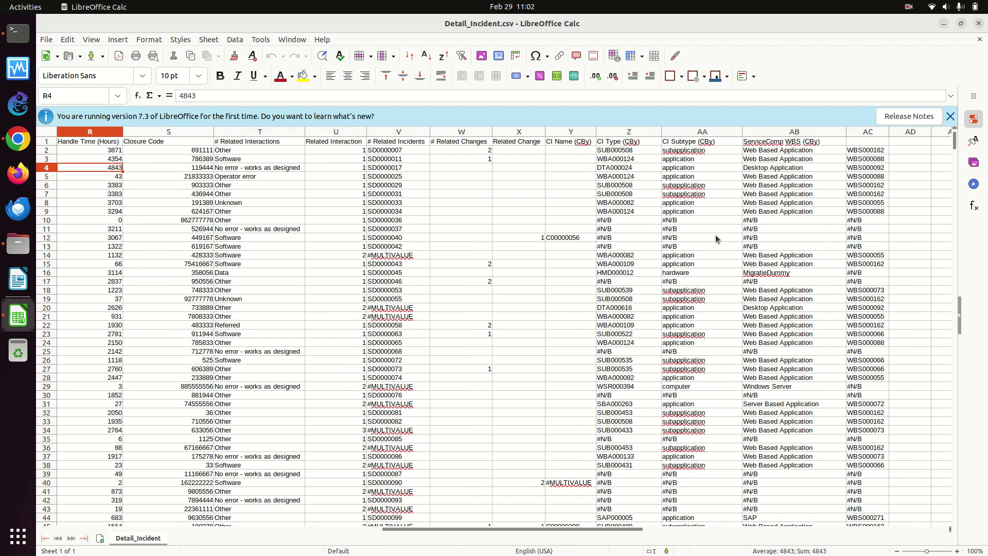
{"action": "key", "text": "Left"}
{"action": "key", "text": "Left"}
{"action": "key", "text": "Left"}
{"action": "key", "text": "Left"}
{"action": "key", "text": "Left"}
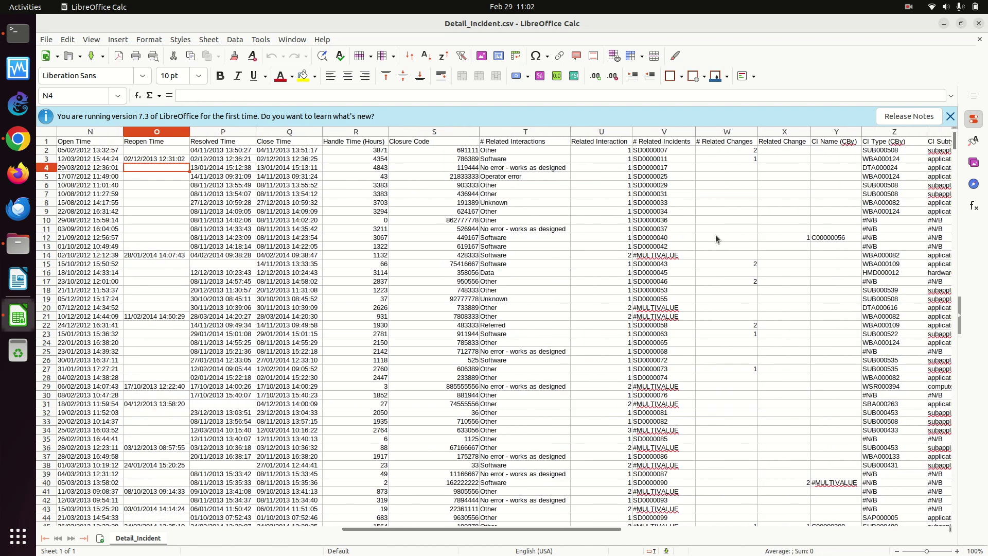
{"action": "key", "text": "Left"}
{"action": "key", "text": "Left"}
{"action": "key", "text": "Left"}
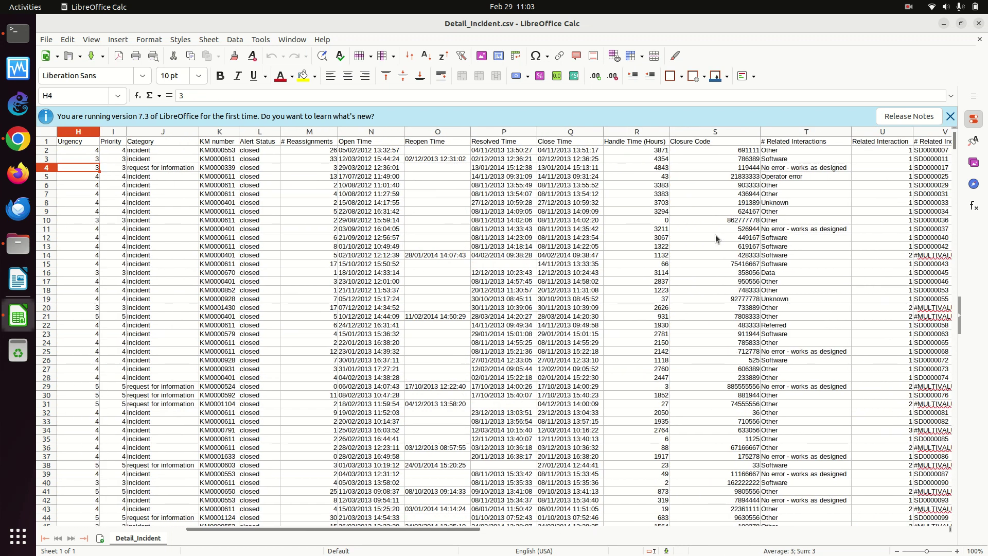
{"action": "key", "text": "Left"}
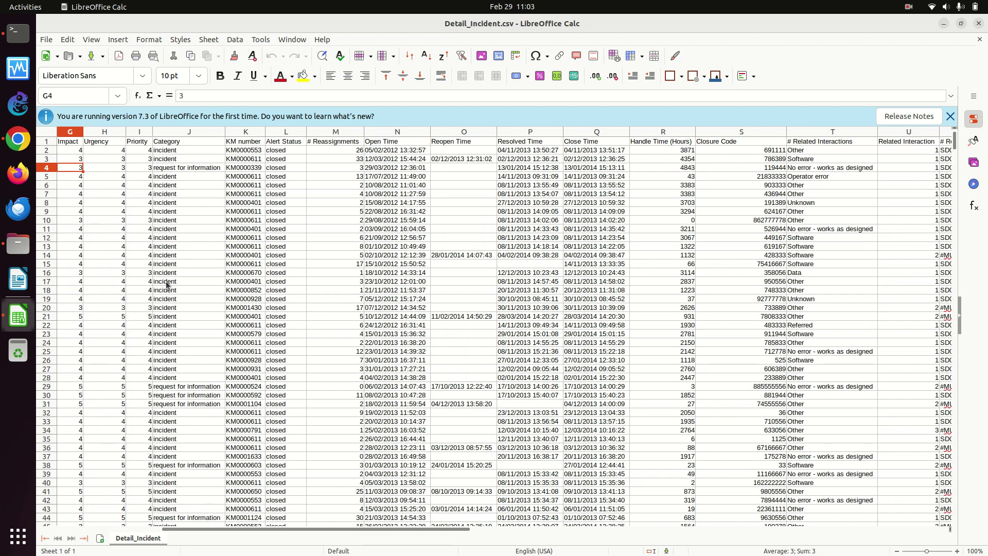
{"action": "left_click", "coordinate": [291, 221]}
{"action": "key", "text": "Left"}
{"action": "key", "text": "Left"}
{"action": "key", "text": "Left"}
{"action": "key", "text": "Left"}
{"action": "key", "text": "Left"}
{"action": "key", "text": "Left"}
{"action": "key", "text": "Left"}
{"action": "key", "text": "Left"}
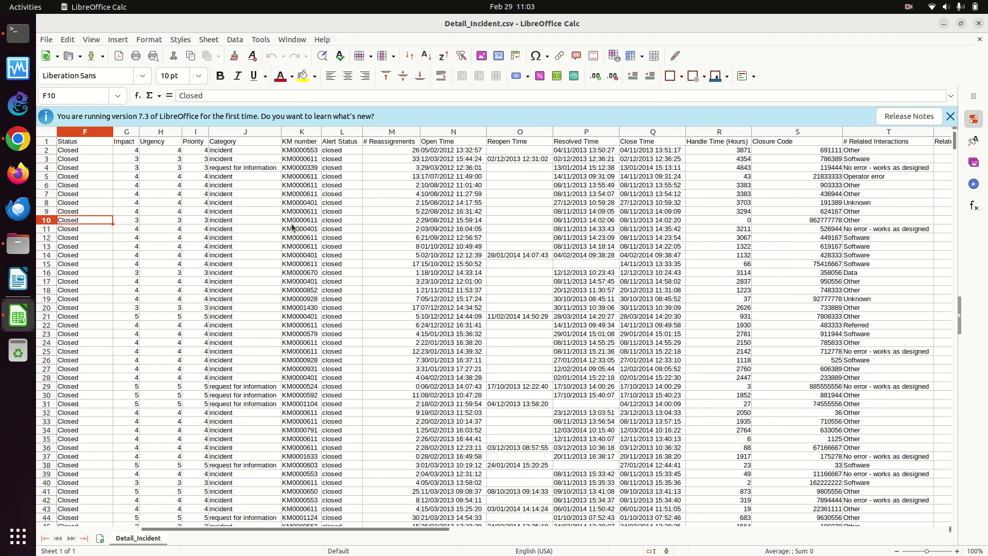
{"action": "key", "text": "Left"}
{"action": "key", "text": "Left"}
{"action": "key", "text": "Left"}
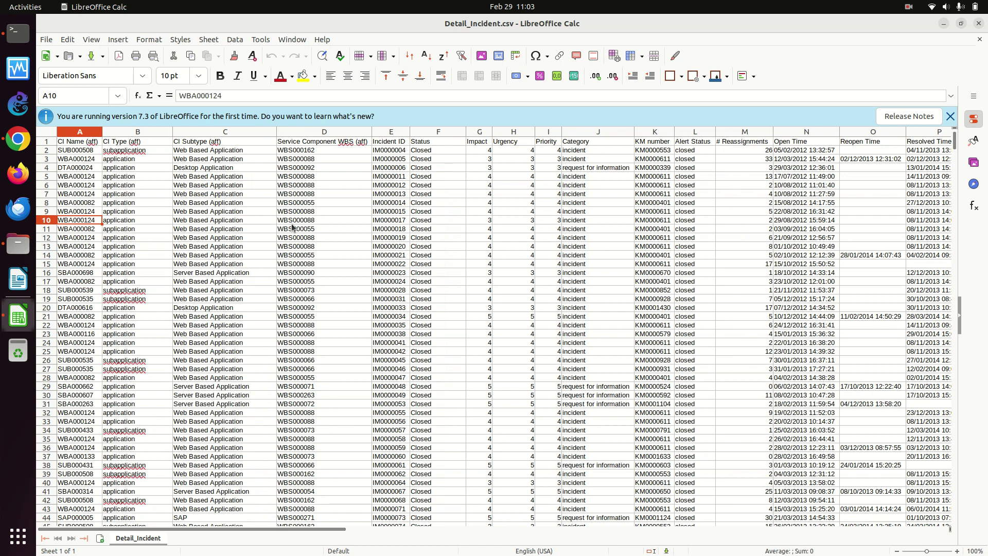
- Examine the fields of the incident record in row 10, from CI Name (aff) through to column AC
{"action": "key", "text": "Right"}
{"action": "key", "text": "Right"}
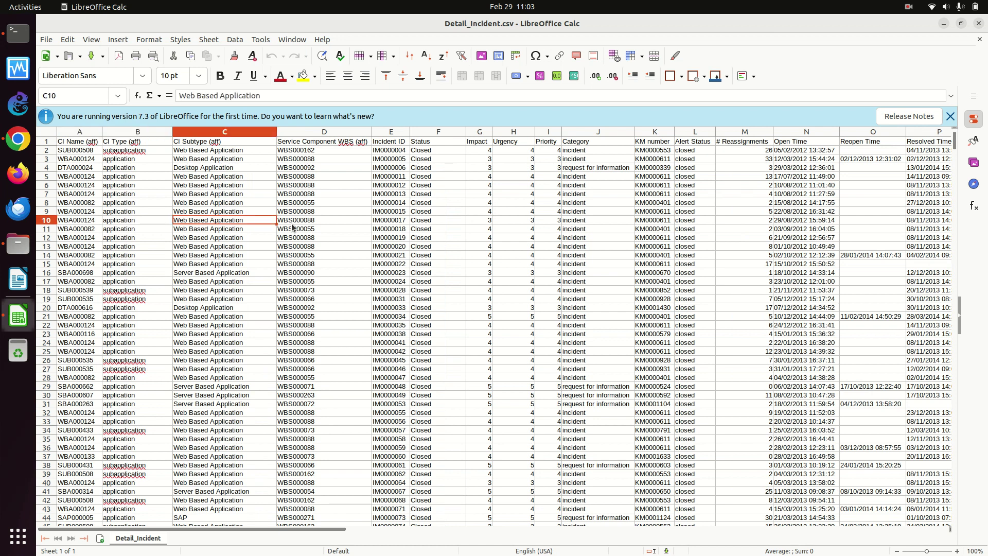
{"action": "key", "text": "Right"}
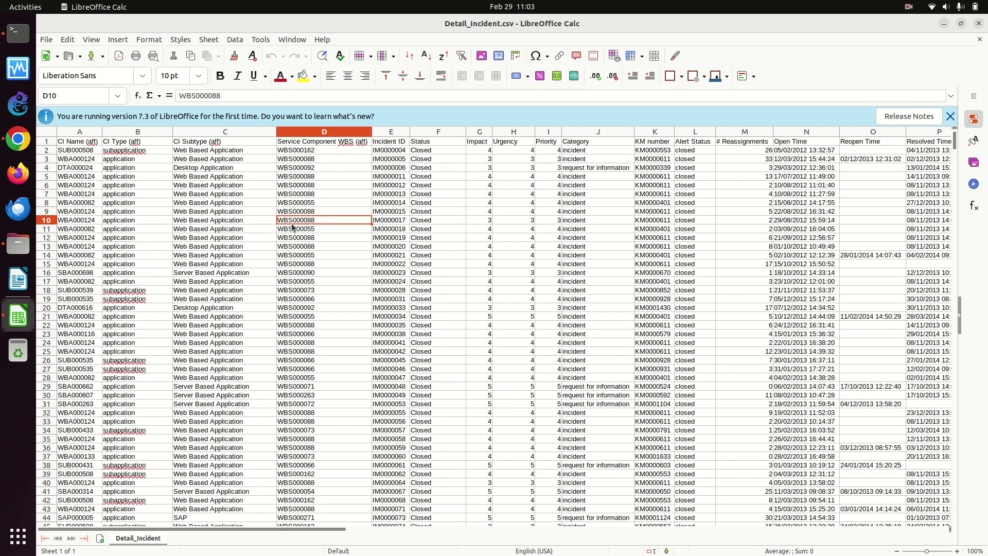
{"action": "key", "text": "Right"}
{"action": "key", "text": "Right"}
{"action": "key", "text": "Right"}
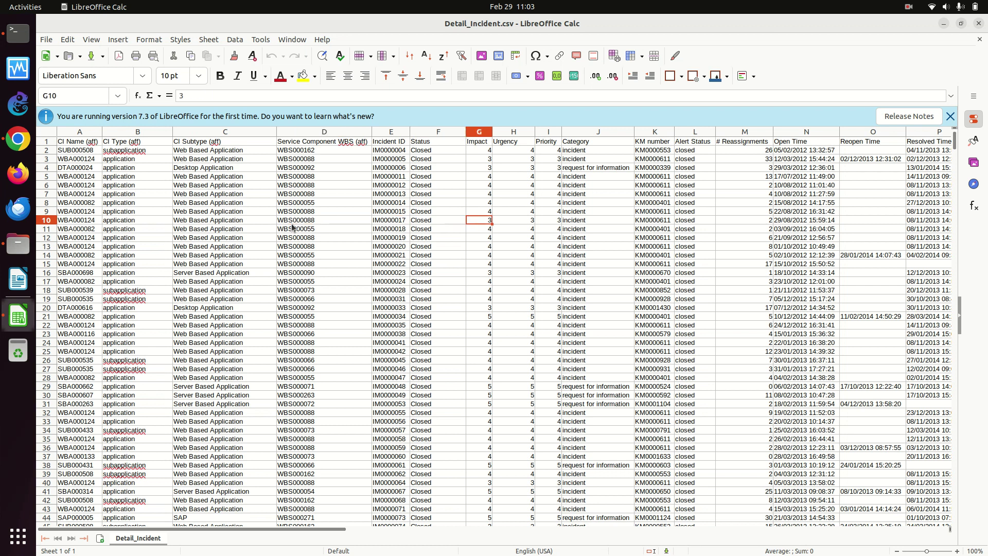
{"action": "key", "text": "Right"}
{"action": "key", "text": "Right"}
{"action": "key", "text": "Right"}
{"action": "key", "text": "Right"}
{"action": "key", "text": "Right"}
{"action": "key", "text": "Right"}
{"action": "key", "text": "Right"}
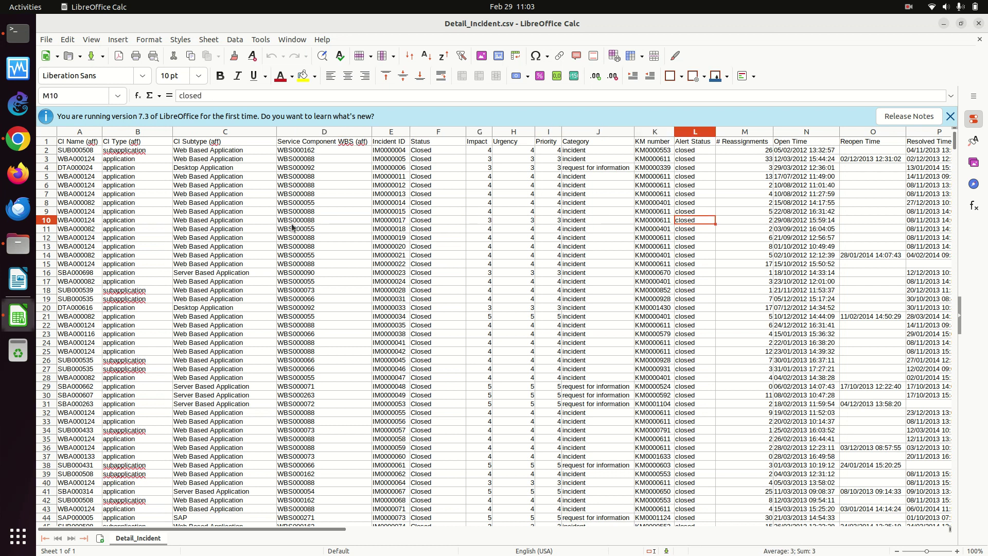
{"action": "key", "text": "Right"}
{"action": "key", "text": "Right"}
{"action": "key", "text": "Right"}
{"action": "key", "text": "Right"}
{"action": "key", "text": "Right"}
{"action": "key", "text": "Right"}
{"action": "key", "text": "Right"}
{"action": "key", "text": "Right"}
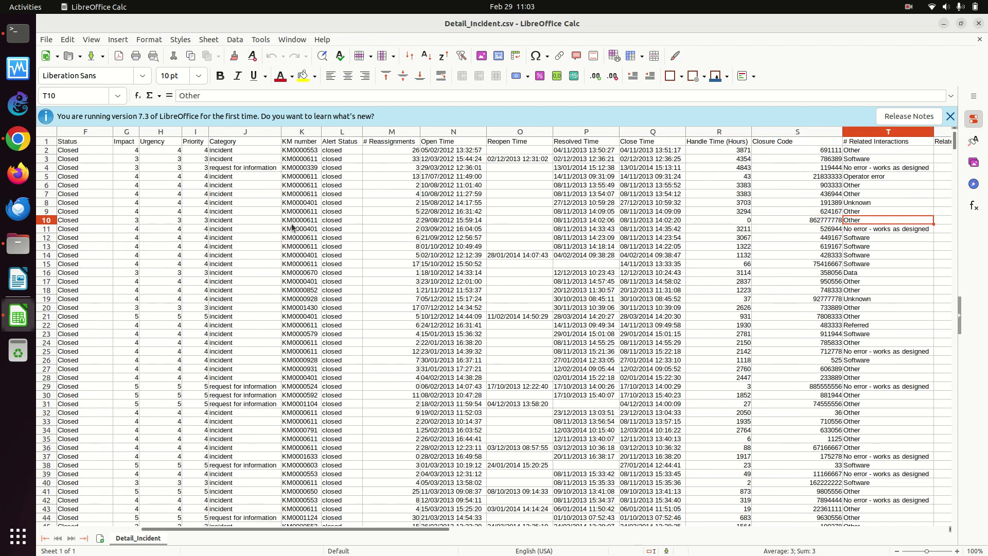
{"action": "key", "text": "Right"}
{"action": "key", "text": "Right"}
{"action": "key", "text": "Right"}
{"action": "key", "text": "Right"}
{"action": "key", "text": "Right"}
{"action": "key", "text": "Right"}
{"action": "key", "text": "Right"}
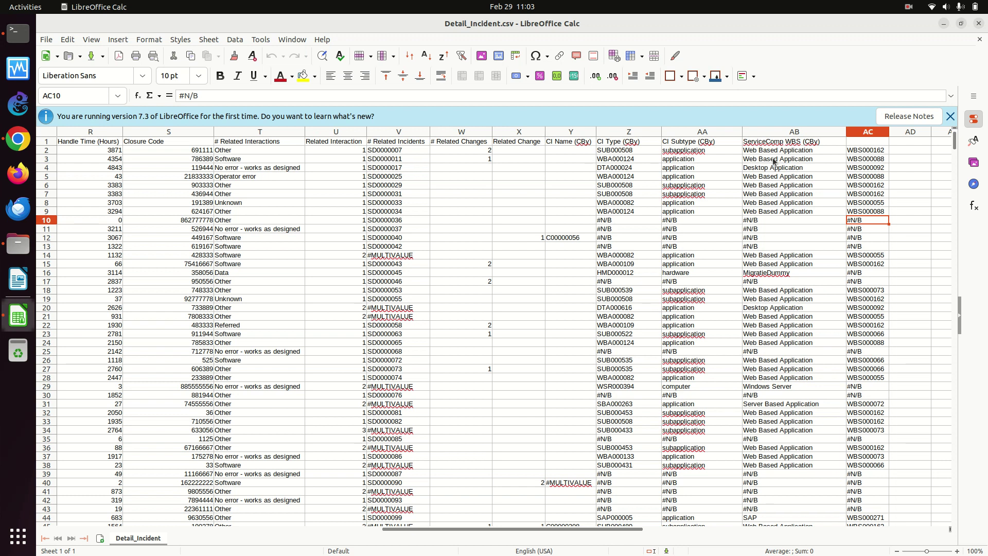
- Browse down the incident records in the ServiceComp WBS (CBy) column from row 28 to row 512
{"action": "left_click", "coordinate": [784, 381]}
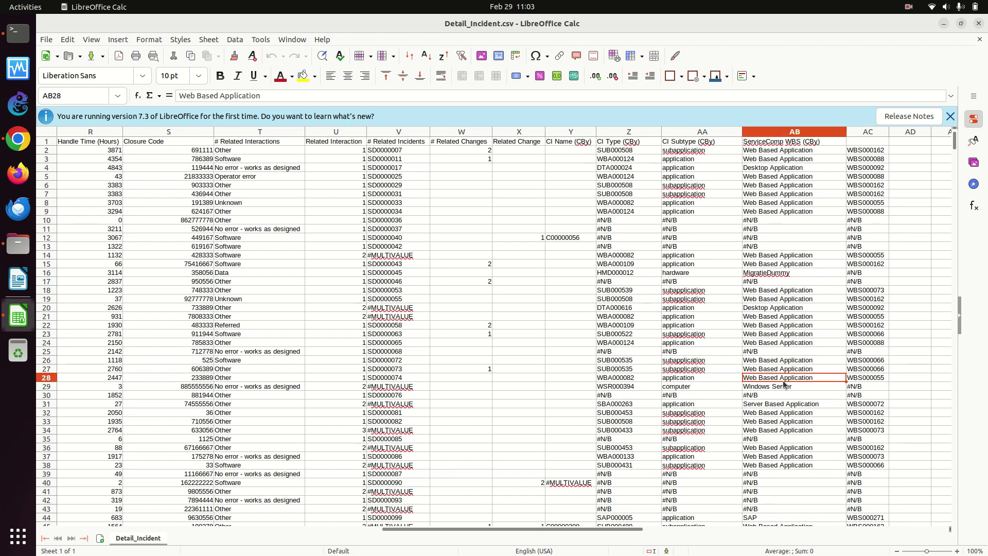
{"action": "key", "text": "Page_Down"}
{"action": "key", "text": "Page_Down"}
{"action": "key", "text": "Page_Down"}
{"action": "key", "text": "Page_Down"}
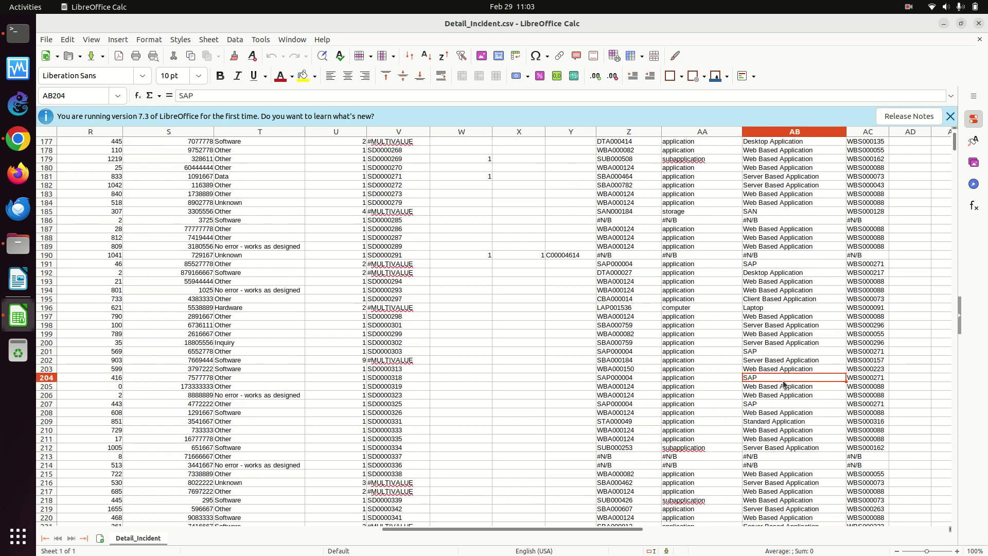
{"action": "key", "text": "Page_Down"}
{"action": "key", "text": "Page_Down"}
{"action": "key", "text": "Page_Down"}
{"action": "key", "text": "Page_Down"}
{"action": "key", "text": "Page_Down"}
{"action": "key", "text": "Page_Down"}
{"action": "key", "text": "Page_Down"}
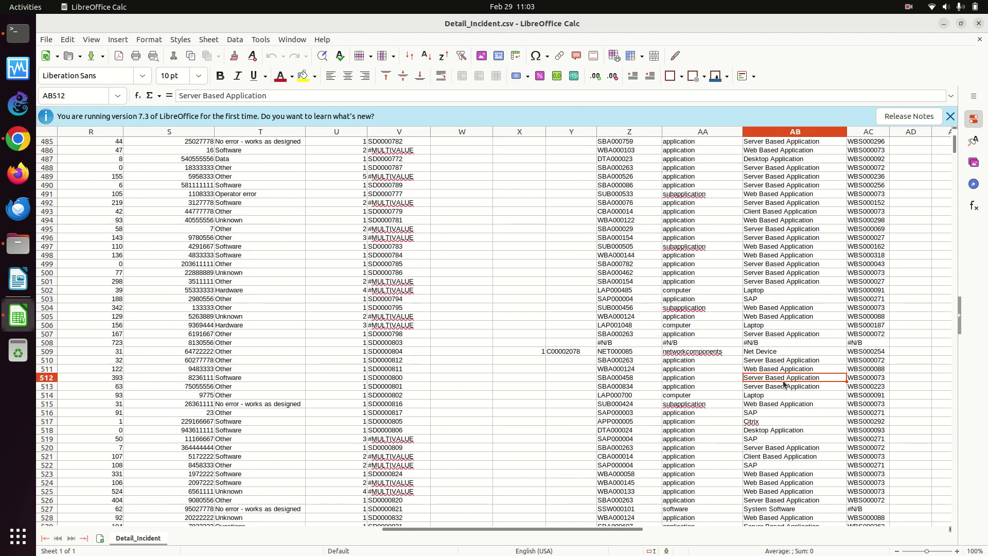
- Check past the last filled column in row 512, and review that record's fields back to column I
{"action": "key", "text": "Right"}
{"action": "key", "text": "Right"}
{"action": "key", "text": "Right"}
{"action": "key", "text": "Right"}
{"action": "key", "text": "Left"}
{"action": "key", "text": "Left"}
{"action": "key", "text": "Left"}
{"action": "key", "text": "Left"}
{"action": "key", "text": "Left"}
{"action": "key", "text": "Left"}
{"action": "key", "text": "Left"}
{"action": "key", "text": "Left"}
{"action": "key", "text": "Left"}
{"action": "key", "text": "Left"}
{"action": "key", "text": "Left"}
{"action": "key", "text": "Left"}
{"action": "key", "text": "Left"}
{"action": "key", "text": "Left"}
{"action": "key", "text": "Left"}
{"action": "key", "text": "Left"}
{"action": "key", "text": "Left"}
{"action": "key", "text": "Left"}
{"action": "key", "text": "Left"}
{"action": "key", "text": "Left"}
{"action": "key", "text": "Left"}
{"action": "key", "text": "Left"}
{"action": "key", "text": "Left"}
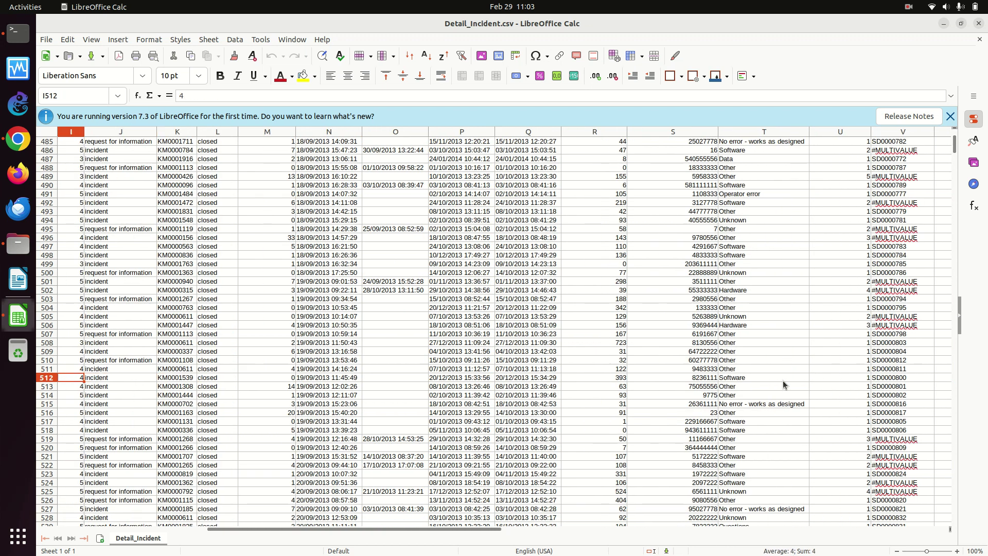
- Move to the Status column in row 512 and check the neighbouring records up to row 480 and back to row 496
{"action": "key", "text": "Left"}
{"action": "key", "text": "Left"}
{"action": "key", "text": "Left"}
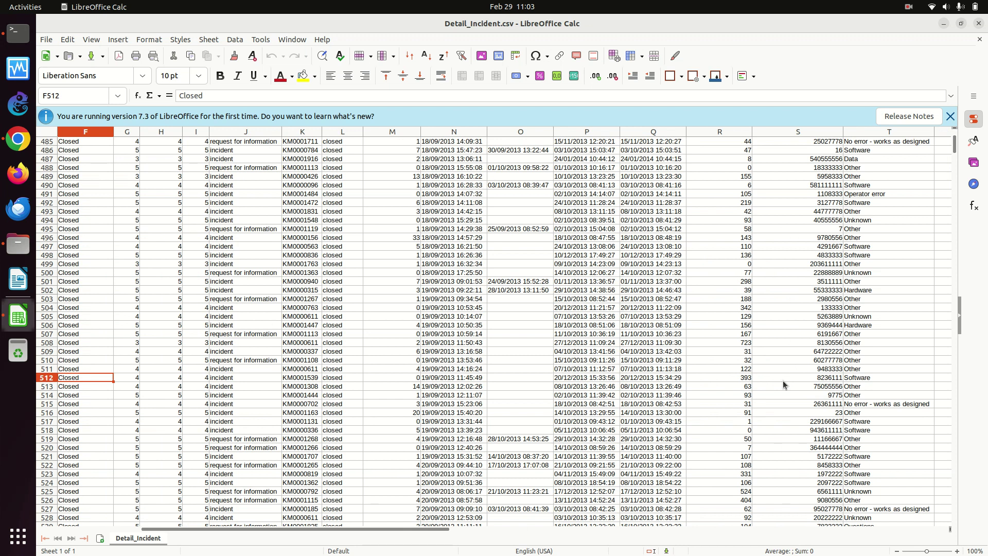
{"action": "key", "text": "Up"}
{"action": "key", "text": "Up"}
{"action": "key", "text": "Up"}
{"action": "key", "text": "Up"}
{"action": "key", "text": "Up"}
{"action": "key", "text": "Up"}
{"action": "key", "text": "Up"}
{"action": "key", "text": "Up"}
{"action": "key", "text": "Up"}
{"action": "key", "text": "Up"}
{"action": "key", "text": "Up"}
{"action": "key", "text": "Up"}
{"action": "key", "text": "Up"}
{"action": "key", "text": "Up"}
{"action": "key", "text": "Up"}
{"action": "key", "text": "Up"}
{"action": "key", "text": "Up"}
{"action": "key", "text": "Up"}
{"action": "key", "text": "Up"}
{"action": "key", "text": "Up"}
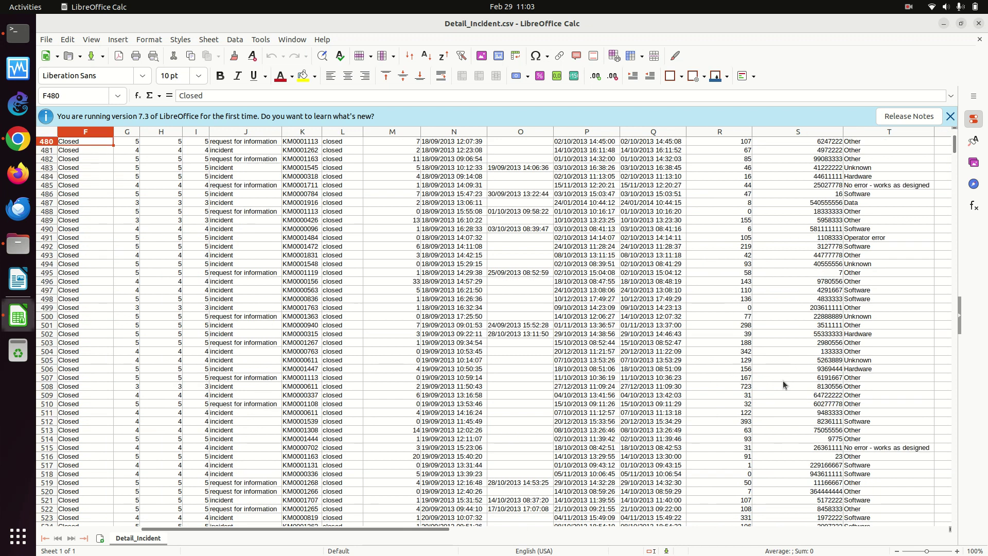
{"action": "key", "text": "Down"}
{"action": "key", "text": "Down"}
{"action": "key", "text": "Down"}
{"action": "key", "text": "Down"}
{"action": "key", "text": "Down"}
{"action": "key", "text": "Down"}
{"action": "key", "text": "Down"}
{"action": "key", "text": "Down"}
{"action": "key", "text": "Down"}
{"action": "key", "text": "Down"}
{"action": "key", "text": "Down"}
{"action": "key", "text": "Down"}
{"action": "key", "text": "Down"}
{"action": "key", "text": "Down"}
{"action": "key", "text": "Down"}
{"action": "key", "text": "Down"}
{"action": "key", "text": "Down"}
{"action": "key", "text": "Down"}
{"action": "key", "text": "Down"}
{"action": "key", "text": "Down"}
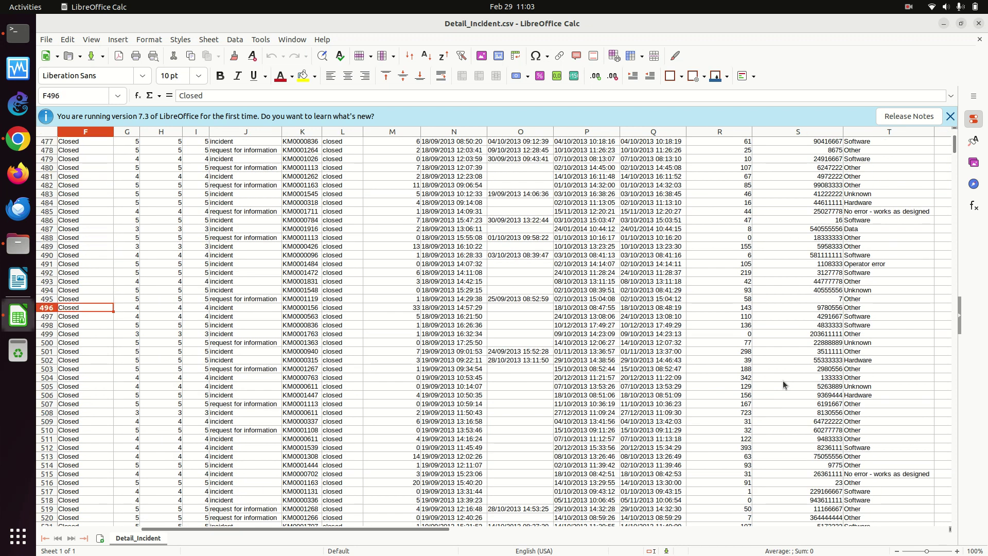
- Browse further down the incident records in the Status column, from row 496 to row 1072
{"action": "key", "text": "Page_Down"}
{"action": "key", "text": "Page_Down"}
{"action": "key", "text": "Page_Down"}
{"action": "key", "text": "Page_Down"}
{"action": "key", "text": "Page_Down"}
{"action": "key", "text": "Page_Down"}
{"action": "key", "text": "Page_Down"}
{"action": "key", "text": "Page_Down"}
{"action": "key", "text": "Page_Down"}
{"action": "key", "text": "Page_Down"}
{"action": "key", "text": "Page_Down"}
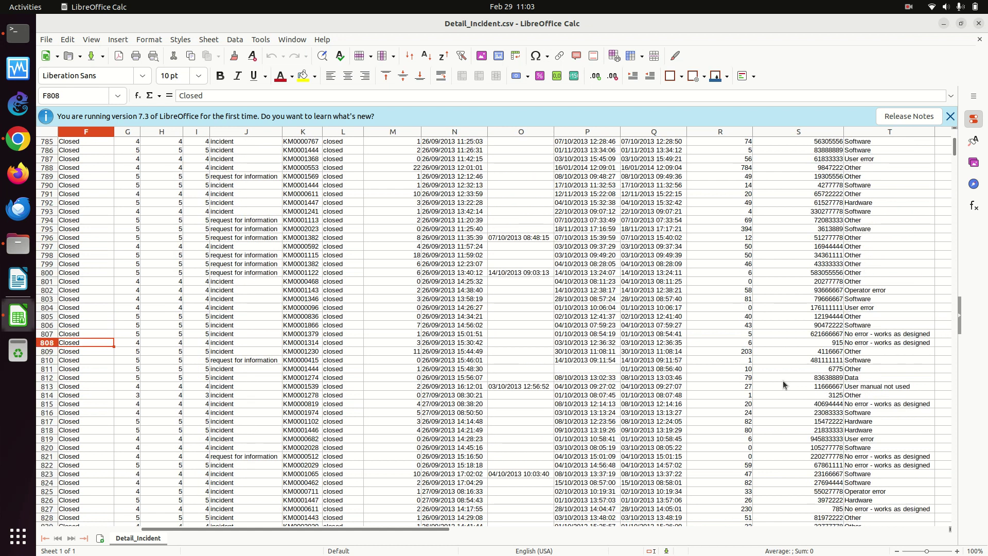
{"action": "key", "text": "Page_Down"}
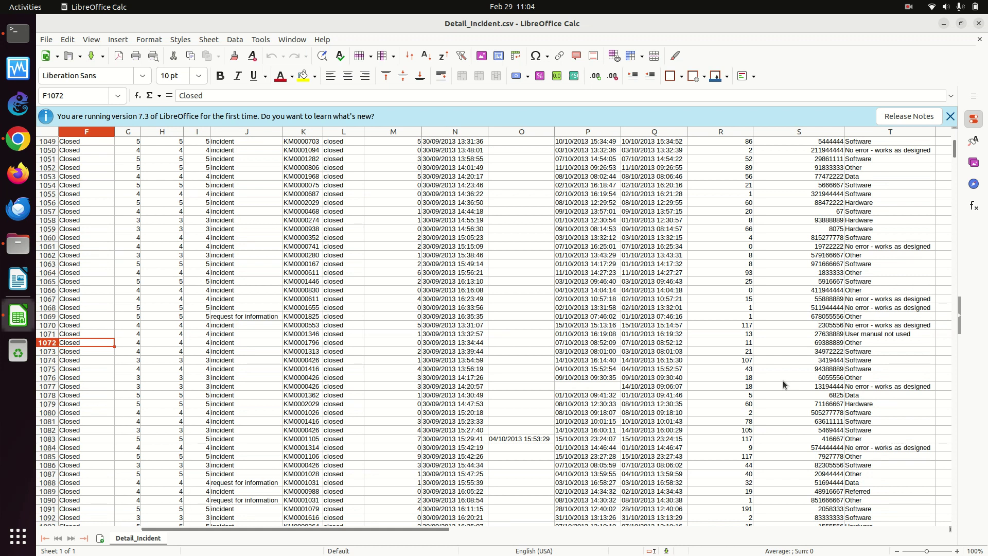
- Review the incident records in reverse from row 1072 up to the Status header in row 1
{"action": "key", "text": "Page_Up"}
{"action": "key", "text": "Page_Up"}
{"action": "key", "text": "Page_Up"}
{"action": "key", "text": "Page_Up"}
{"action": "key", "text": "Page_Up"}
{"action": "key", "text": "Page_Up"}
{"action": "key", "text": "Page_Up"}
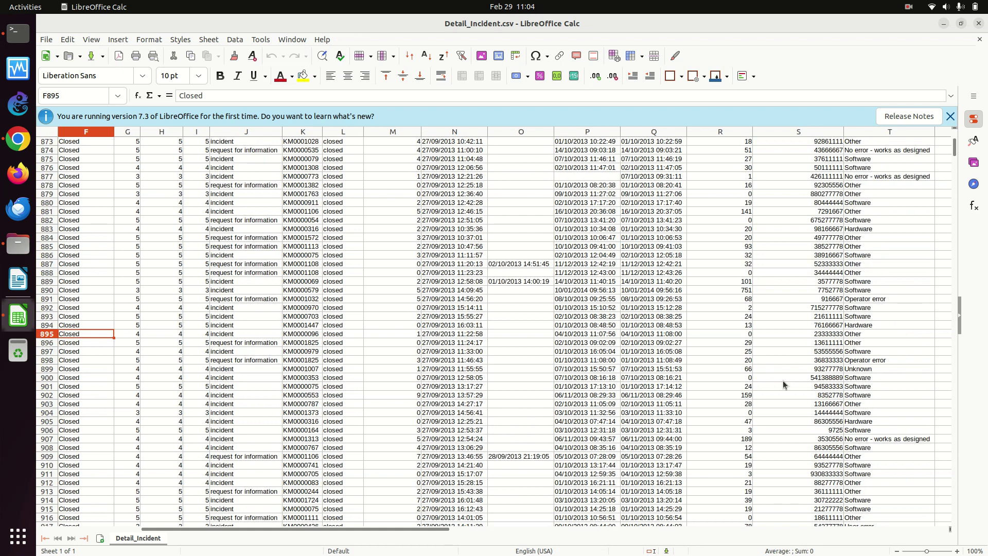
{"action": "key", "text": "Page_Up"}
{"action": "key", "text": "Page_Up"}
{"action": "key", "text": "Page_Up"}
{"action": "key", "text": "Page_Up"}
{"action": "key", "text": "Page_Up"}
{"action": "key", "text": "Page_Up"}
{"action": "key", "text": "Page_Up"}
{"action": "key", "text": "Page_Up"}
{"action": "key", "text": "Page_Up"}
{"action": "key", "text": "Page_Up"}
{"action": "key", "text": "Page_Up"}
{"action": "key", "text": "Page_Up"}
{"action": "key", "text": "Page_Up"}
{"action": "key", "text": "Page_Up"}
{"action": "key", "text": "Page_Up"}
{"action": "key", "text": "Page_Up"}
{"action": "key", "text": "Page_Up"}
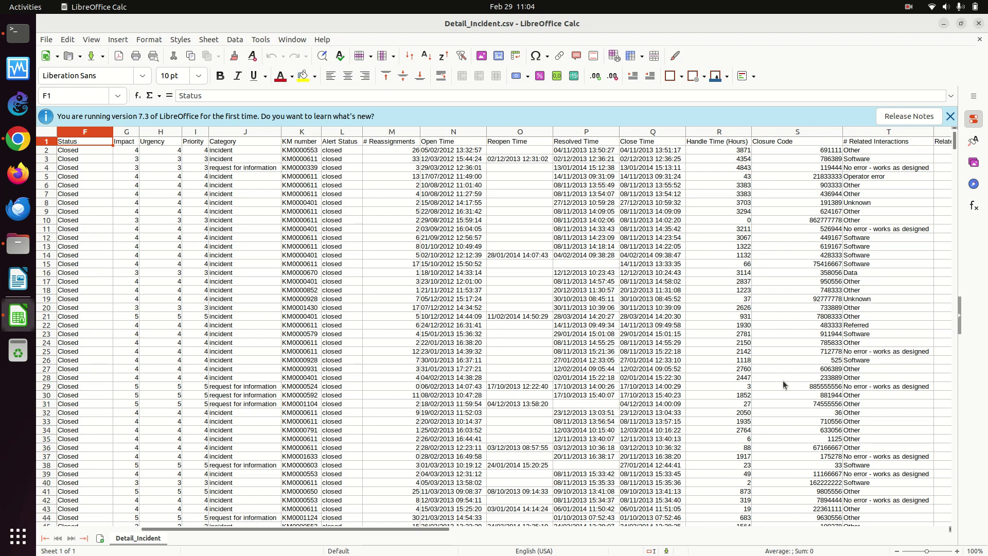
- Check the header fields from Status back to CI Subtype (aff), and return to the Status header in F1
{"action": "key", "text": "Left"}
{"action": "key", "text": "Left"}
{"action": "key", "text": "Left"}
{"action": "key", "text": "Right"}
{"action": "key", "text": "Right"}
{"action": "key", "text": "Right"}
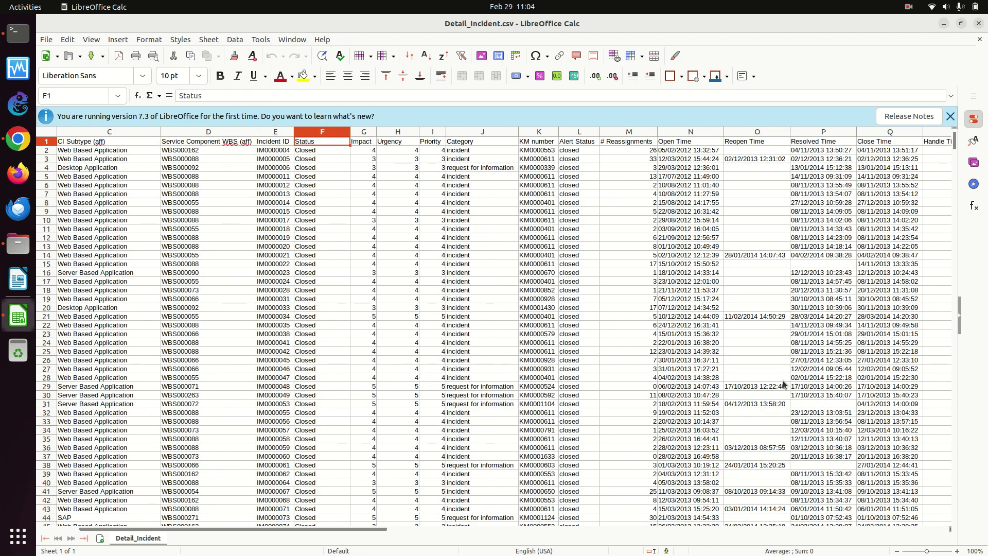
- Browse down the incident records from the Status header to row 1585, keeping the Incident ID and time columns in view
{"action": "key", "text": "Page_Down"}
{"action": "key", "text": "Page_Down"}
{"action": "key", "text": "Page_Down"}
{"action": "key", "text": "Page_Down"}
{"action": "key", "text": "Page_Down"}
{"action": "key", "text": "Page_Down"}
{"action": "key", "text": "Page_Down"}
{"action": "key", "text": "Page_Down"}
{"action": "key", "text": "Page_Down"}
{"action": "key", "text": "Page_Down"}
{"action": "key", "text": "Page_Down"}
{"action": "key", "text": "Page_Down"}
{"action": "key", "text": "Page_Down"}
{"action": "key", "text": "Page_Down"}
{"action": "key", "text": "Page_Down"}
{"action": "key", "text": "Page_Down"}
{"action": "key", "text": "Page_Down"}
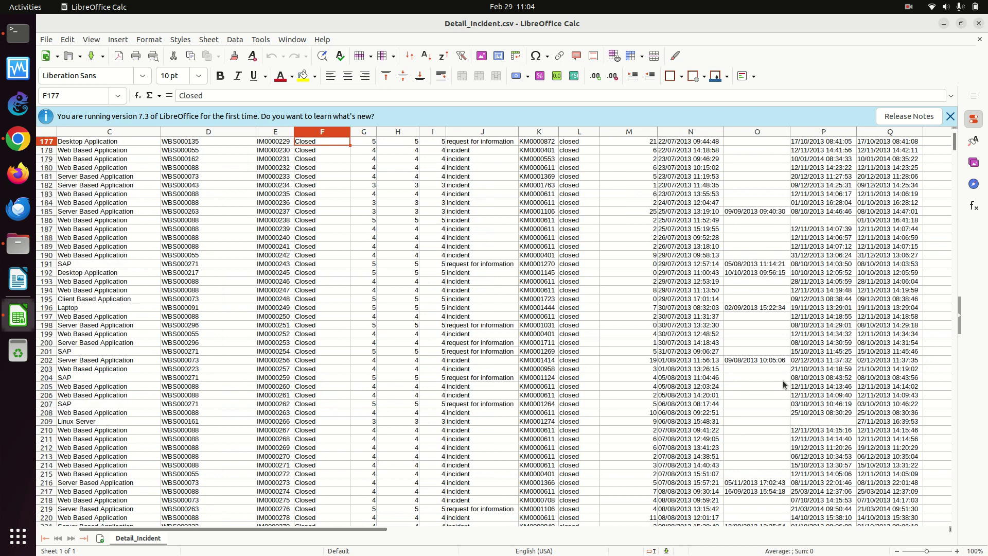
{"action": "key", "text": "Page_Down"}
{"action": "key", "text": "Page_Down"}
{"action": "key", "text": "Page_Down"}
{"action": "key", "text": "Page_Down"}
{"action": "key", "text": "Page_Down"}
{"action": "key", "text": "Page_Down"}
{"action": "key", "text": "Page_Down"}
{"action": "key", "text": "Page_Down"}
{"action": "key", "text": "Page_Down"}
{"action": "key", "text": "Page_Down"}
{"action": "key", "text": "Page_Down"}
{"action": "key", "text": "Page_Down"}
{"action": "key", "text": "Page_Down"}
{"action": "key", "text": "Page_Down"}
{"action": "key", "text": "Page_Down"}
{"action": "key", "text": "Page_Down"}
{"action": "key", "text": "Page_Down"}
{"action": "key", "text": "Page_Down"}
{"action": "key", "text": "Page_Down"}
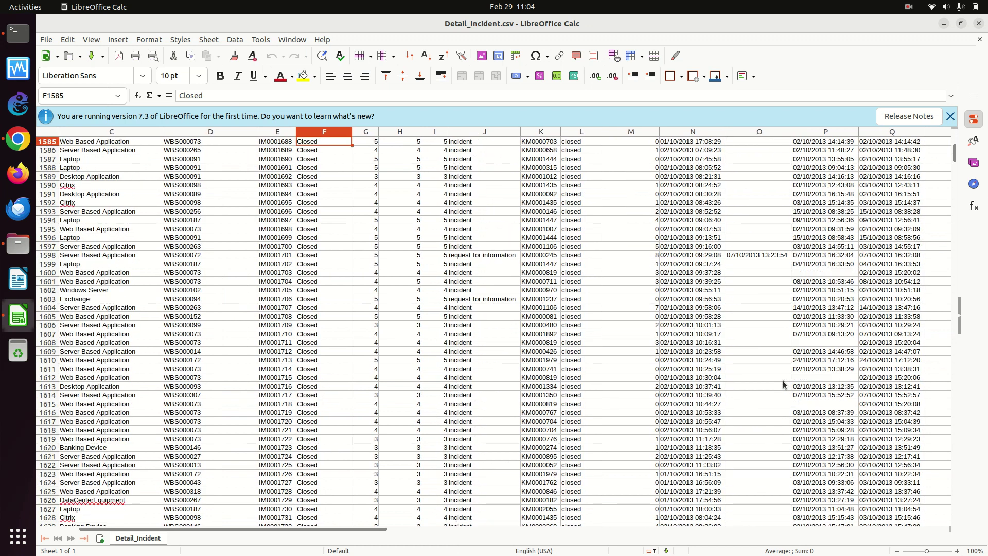
- Look back through the incident records from row 1585 to the header row, and close the Detail_Incident.csv spreadsheet
{"action": "key", "text": "Page_Up"}
{"action": "key", "text": "Page_Up"}
{"action": "key", "text": "Page_Up"}
{"action": "key", "text": "Page_Up"}
{"action": "key", "text": "Page_Up"}
{"action": "key", "text": "Page_Up"}
{"action": "key", "text": "Page_Up"}
{"action": "key", "text": "Page_Up"}
{"action": "key", "text": "Page_Up"}
{"action": "key", "text": "Page_Up"}
{"action": "key", "text": "Page_Up"}
{"action": "key", "text": "Page_Up"}
{"action": "key", "text": "Page_Up"}
{"action": "key", "text": "Page_Up"}
{"action": "key", "text": "Page_Up"}
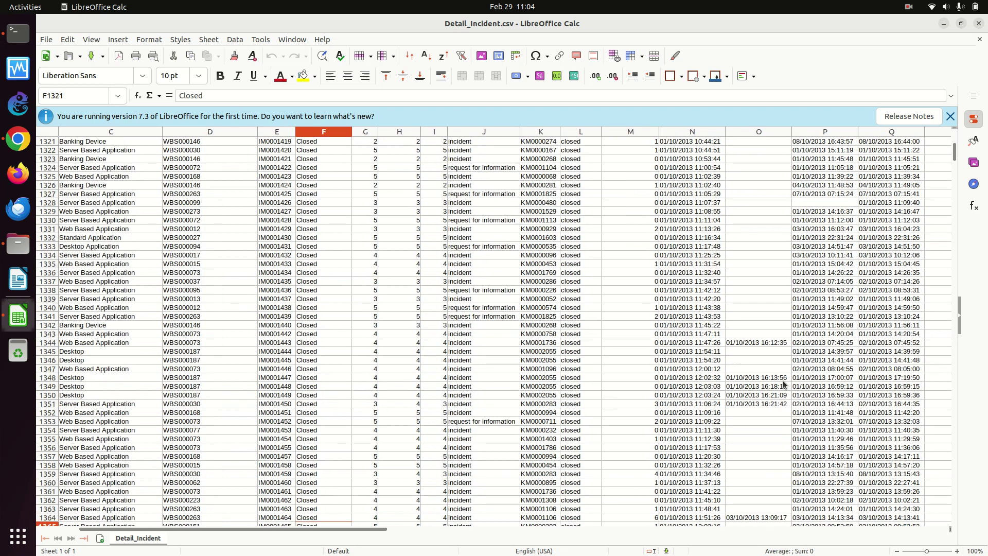
{"action": "key", "text": "Page_Up"}
{"action": "key", "text": "Page_Up"}
{"action": "key", "text": "Page_Up"}
{"action": "key", "text": "Page_Up"}
{"action": "key", "text": "Page_Up"}
{"action": "key", "text": "Page_Up"}
{"action": "key", "text": "Page_Up"}
{"action": "key", "text": "Page_Up"}
{"action": "key", "text": "Page_Up"}
{"action": "key", "text": "Page_Up"}
{"action": "key", "text": "Page_Up"}
{"action": "key", "text": "Page_Up"}
{"action": "key", "text": "Page_Up"}
{"action": "key", "text": "Page_Up"}
{"action": "key", "text": "Page_Up"}
{"action": "key", "text": "Page_Up"}
{"action": "key", "text": "Page_Up"}
{"action": "key", "text": "Page_Up"}
{"action": "key", "text": "Page_Up"}
{"action": "key", "text": "Page_Up"}
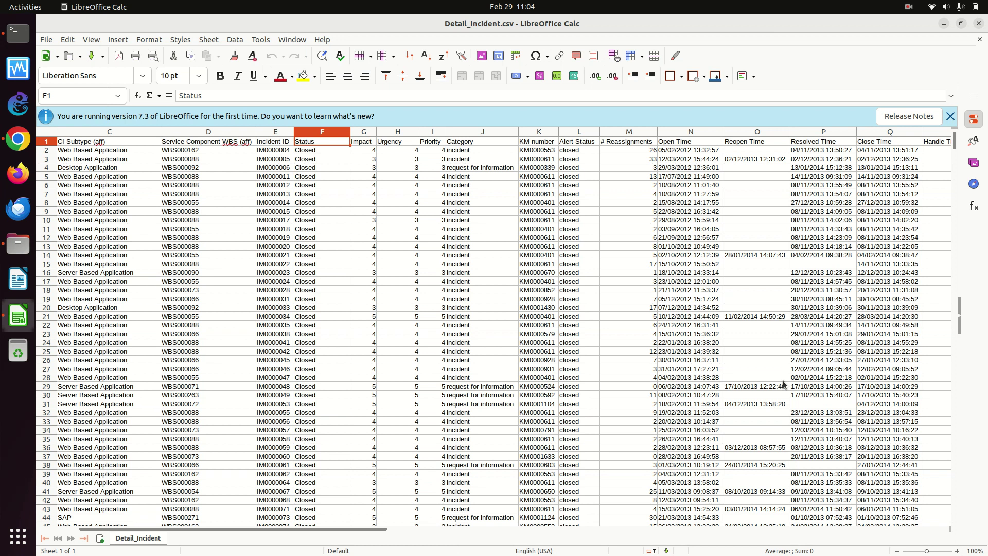
{"action": "left_click", "coordinate": [980, 24]}
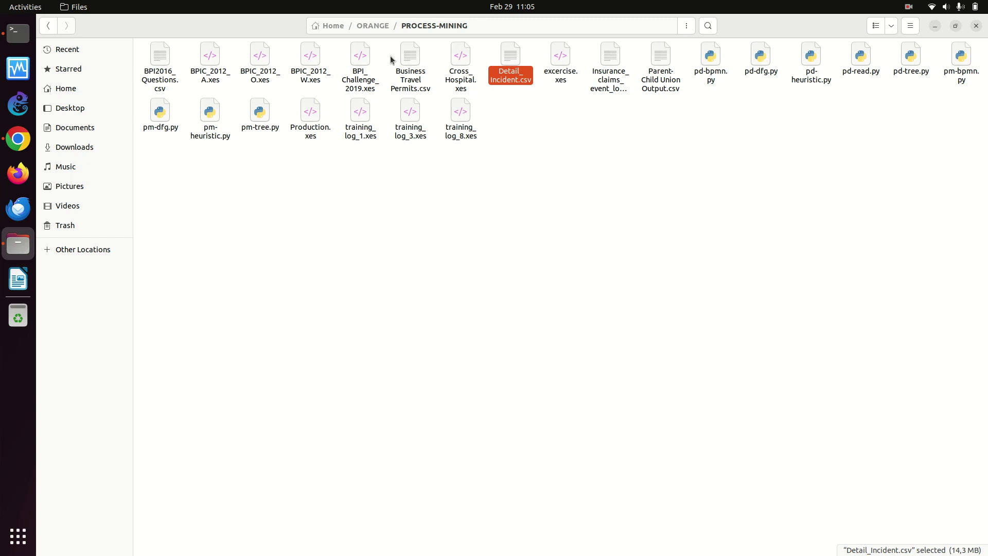
- Try to open BPI_Challenge_2019.xes from the PROCESS-MINING folder in Text Editor, and decline to continue loading the large file
{"action": "right_click", "coordinate": [359, 62]}
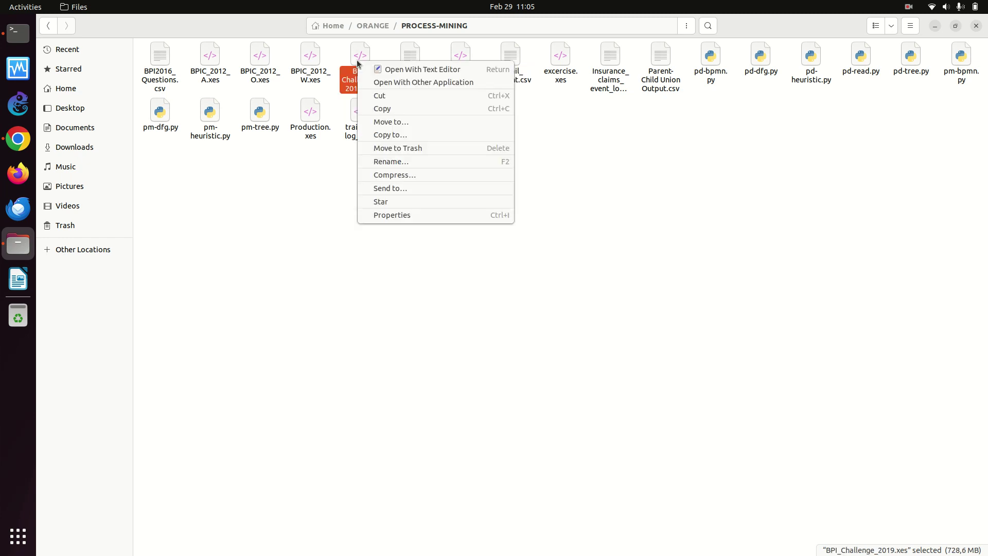
{"action": "left_click", "coordinate": [404, 70]}
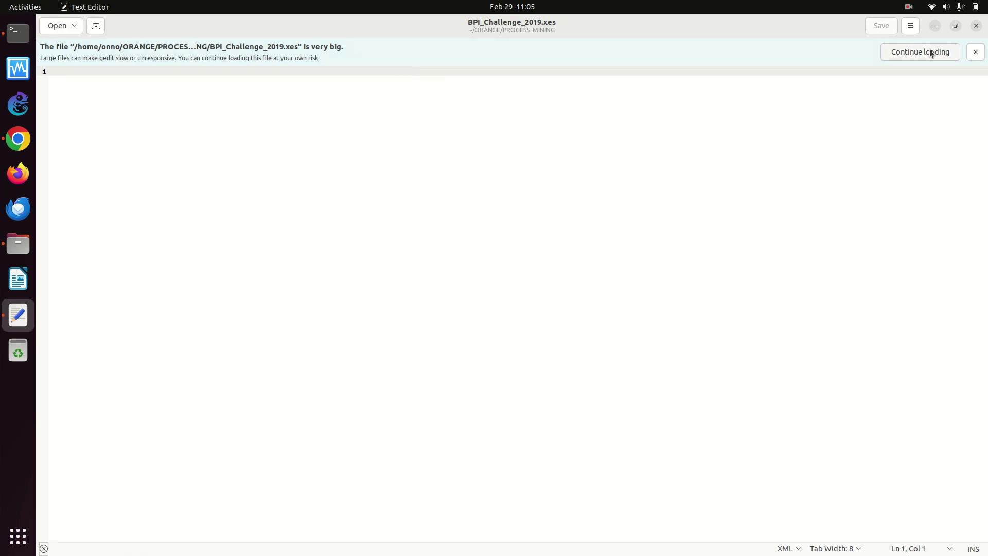
{"action": "left_click", "coordinate": [976, 52]}
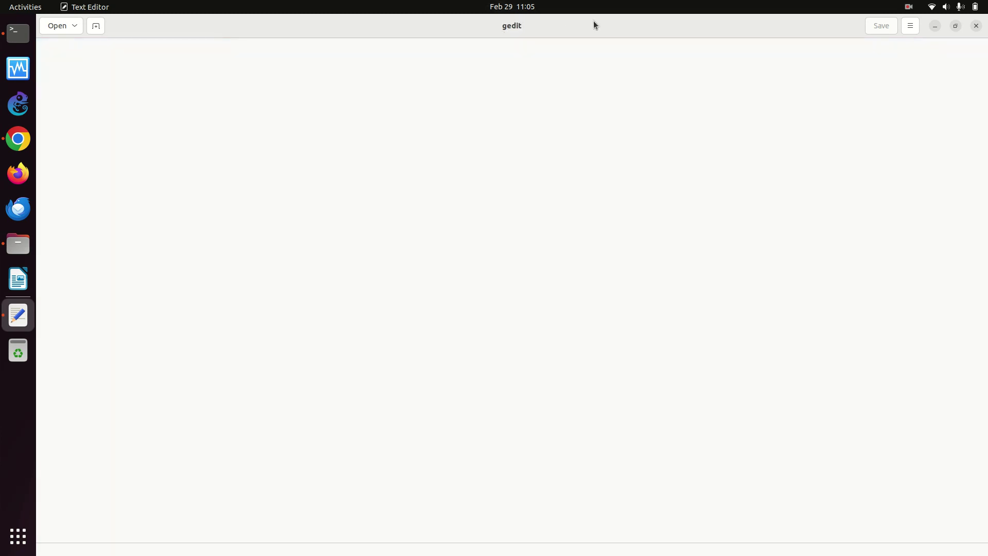
- Close the empty Text Editor window and switch to a maximized Terminal window with a fresh prompt
{"action": "left_click", "coordinate": [976, 26]}
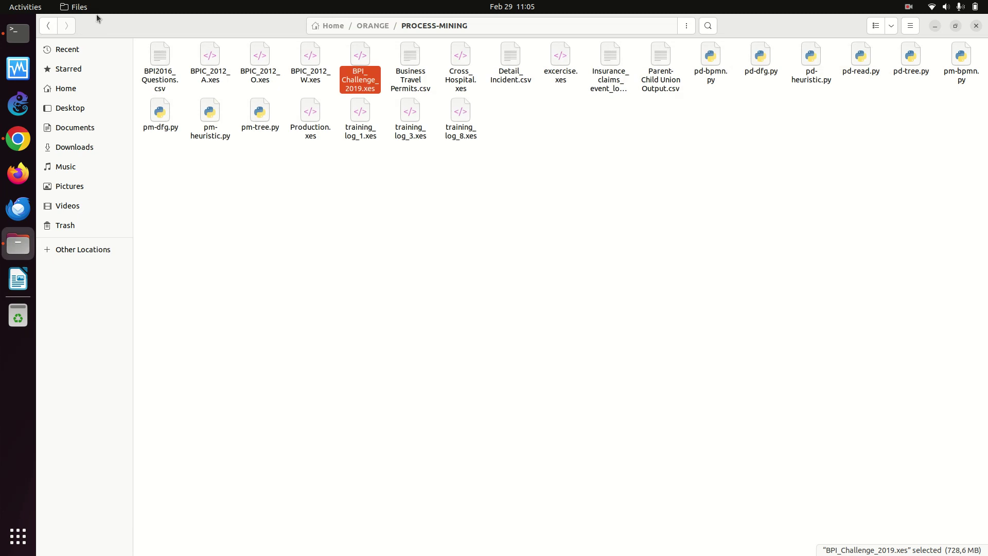
{"action": "left_click", "coordinate": [18, 32]}
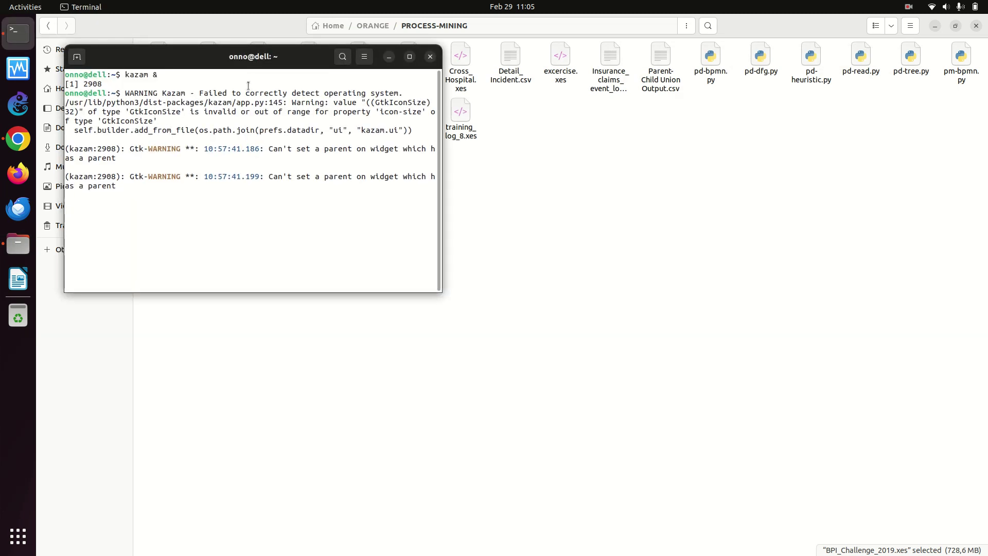
{"action": "left_click", "coordinate": [410, 56]}
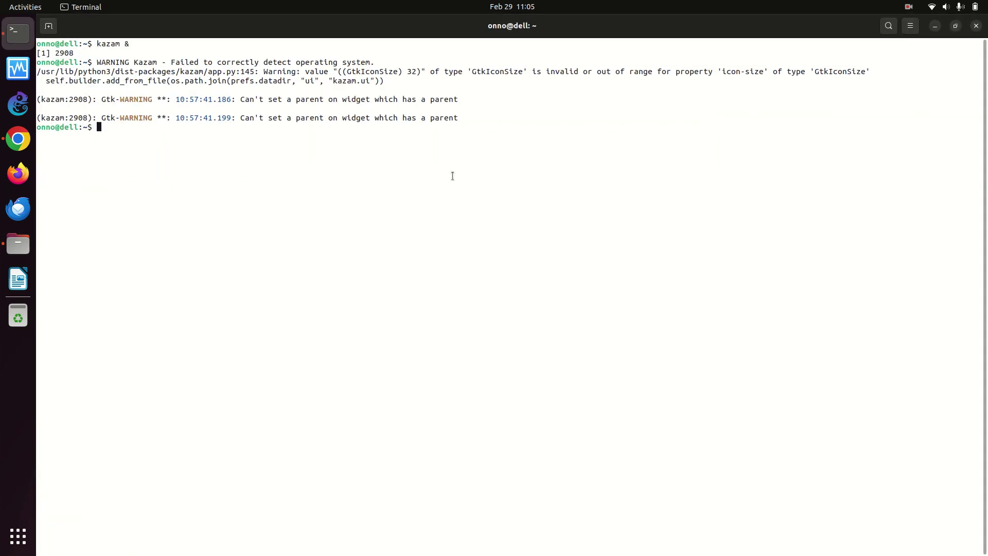
{"action": "key", "text": "Return"}
{"action": "key", "text": "Return"}
{"action": "key", "text": "Return"}
- Change the terminal's working directory to ORANGE/PROCESS-MINING/ and list its files
{"action": "type", "text": "cd ORANGE/PROCESS-MINING/"}
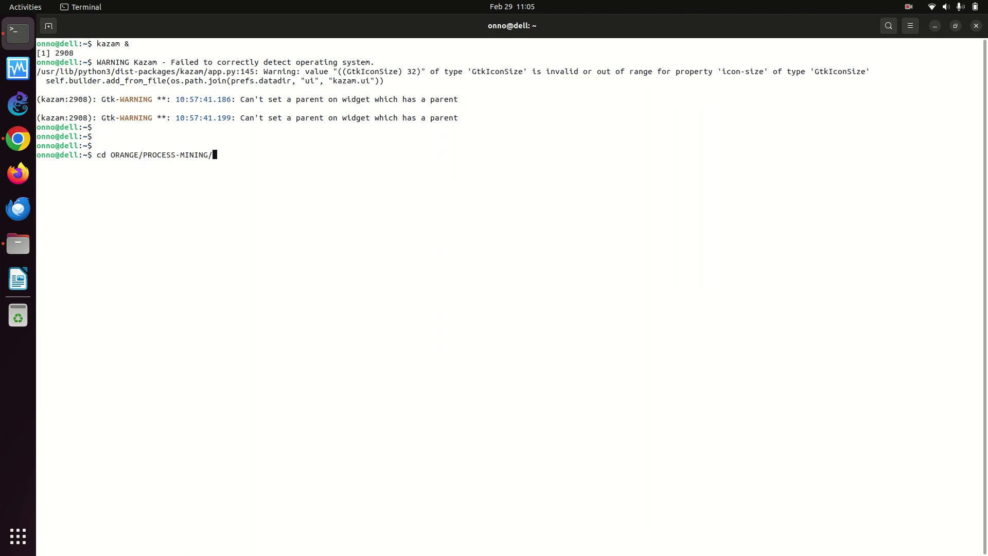
{"action": "key", "text": "Return"}
{"action": "type", "text": "ls"}
{"action": "key", "text": "Return"}
- Page through the first three screens of BPIC_2012_W.xes with more to examine its traces and events, and quit the pager
{"action": "type", "text": "more BPI"}
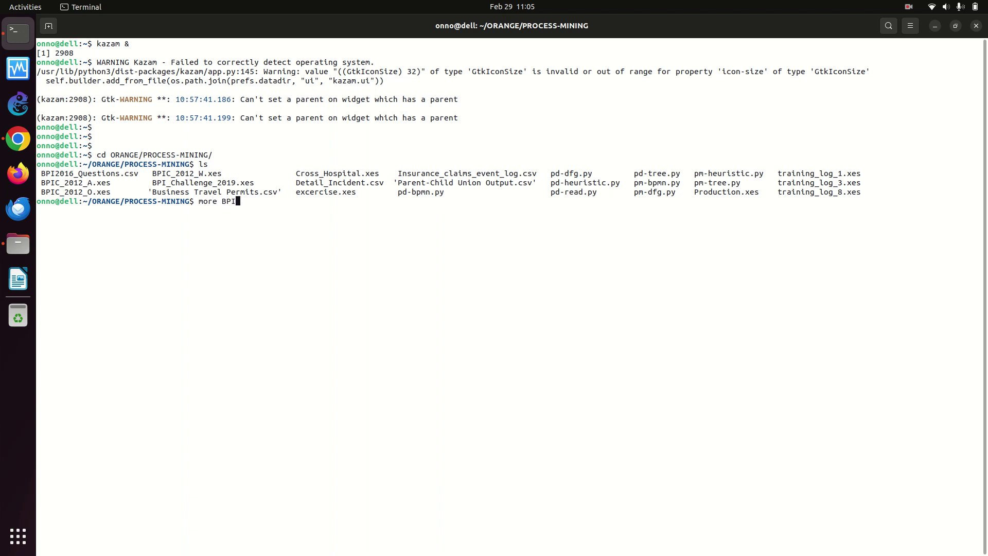
{"action": "type", "text": "C"}
{"action": "key", "text": "Tab"}
{"action": "type", "text": "W"}
{"action": "key", "text": "Tab"}
{"action": "key", "text": "Return"}
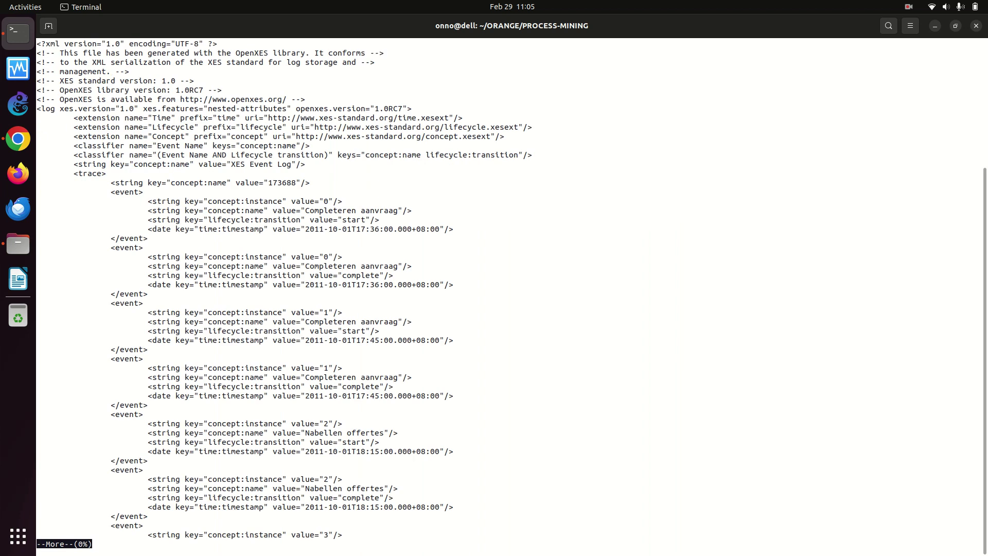
{"action": "key", "text": "space"}
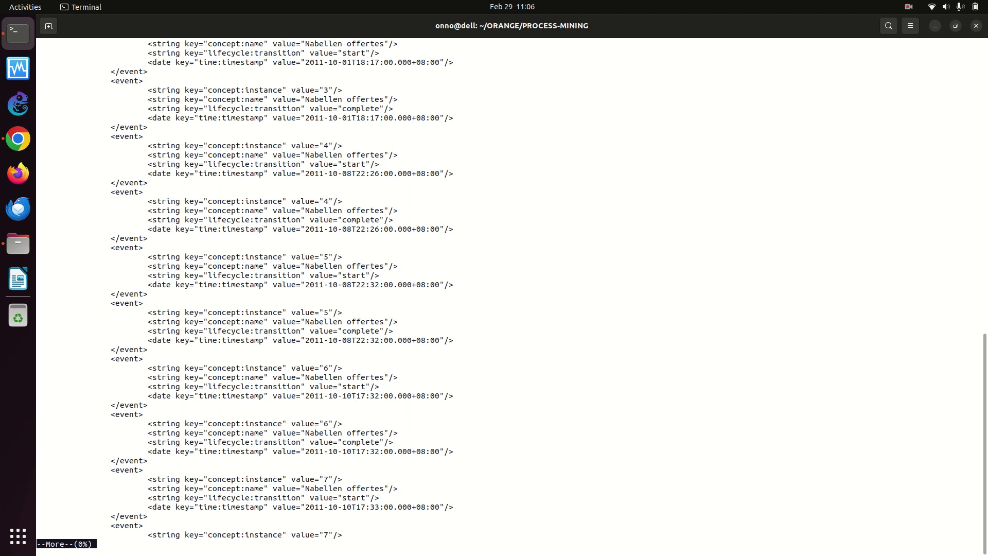
{"action": "key", "text": "space"}
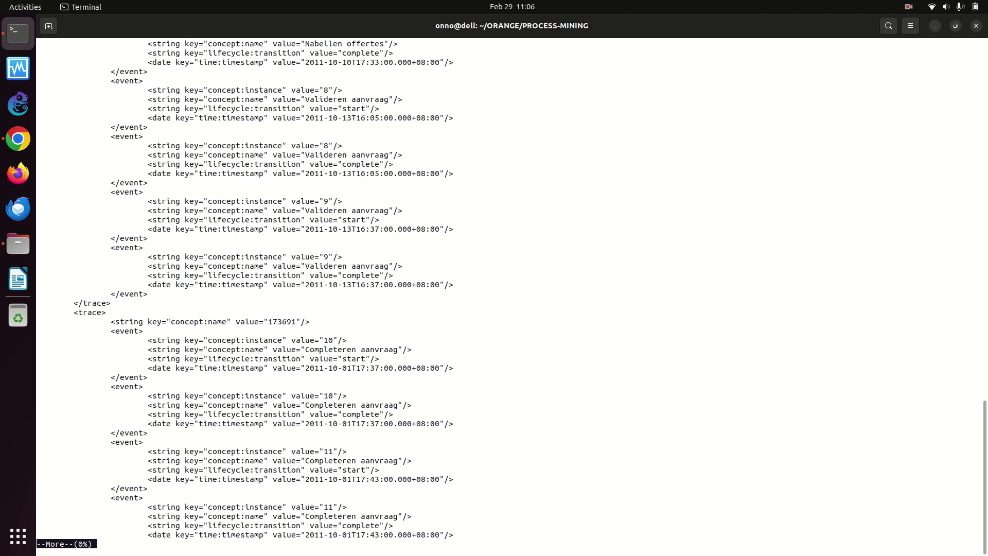
{"action": "type", "text": "q"}
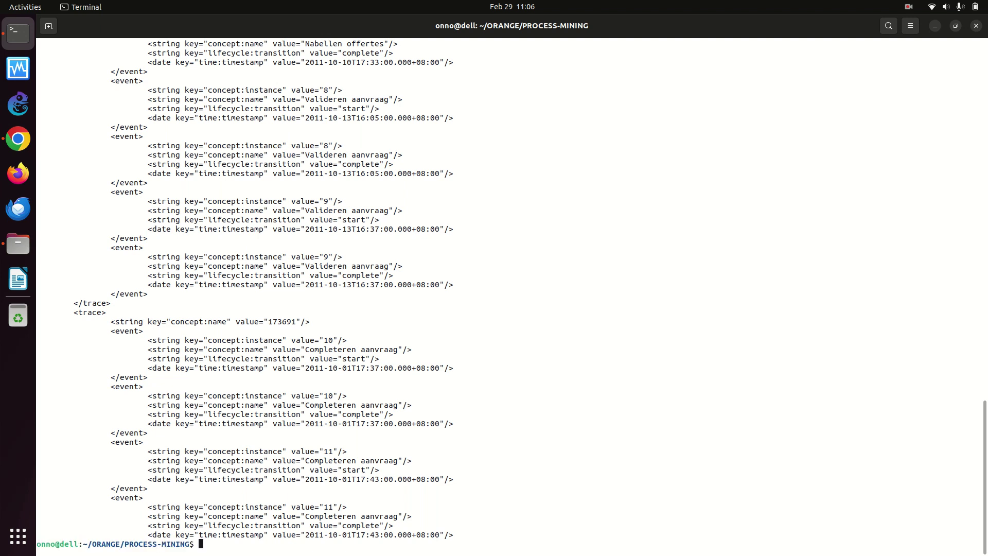
- List the folder's Python scripts with ls *py and display pm-heuristic.py using more
{"action": "type", "text": "ls *py"}
{"action": "key", "text": "Return"}
{"action": "type", "text": "more pm-"}
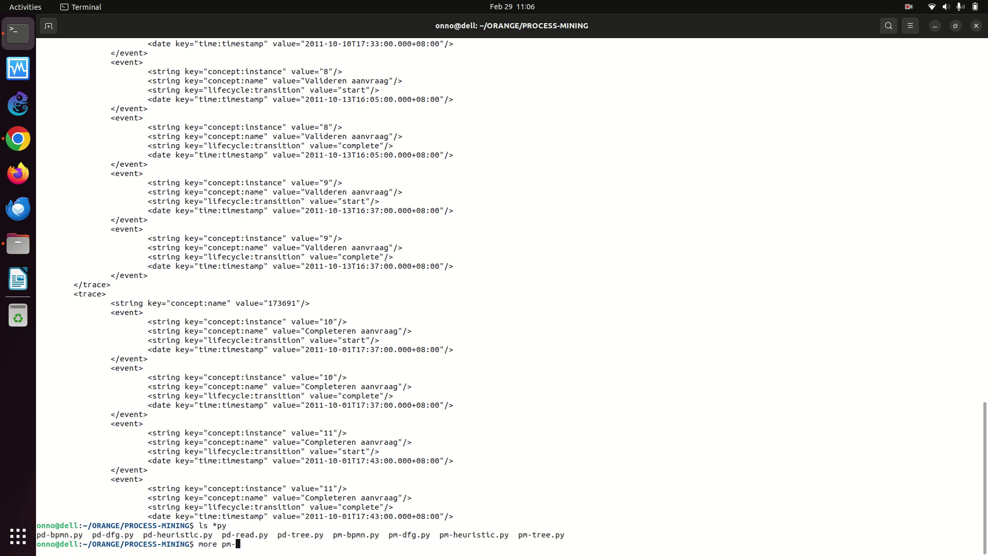
{"action": "type", "text": "h"}
{"action": "key", "text": "Tab"}
{"action": "key", "text": "Return"}
- Clear the terminal output
{"action": "type", "text": "ckle"}
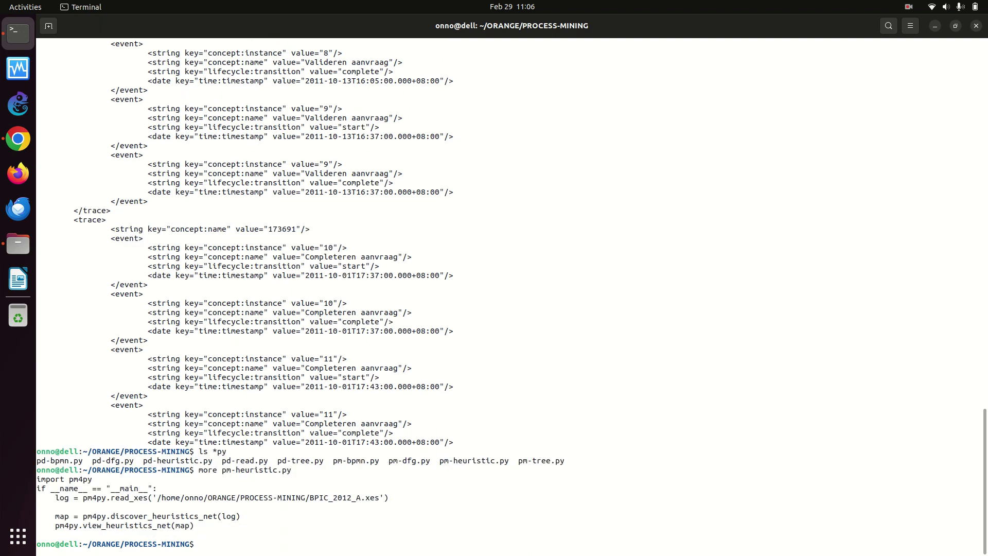
{"action": "key", "text": "BackSpace"}
{"action": "key", "text": "BackSpace"}
{"action": "key", "text": "BackSpace"}
{"action": "type", "text": "lear"}
{"action": "key", "text": "Return"}
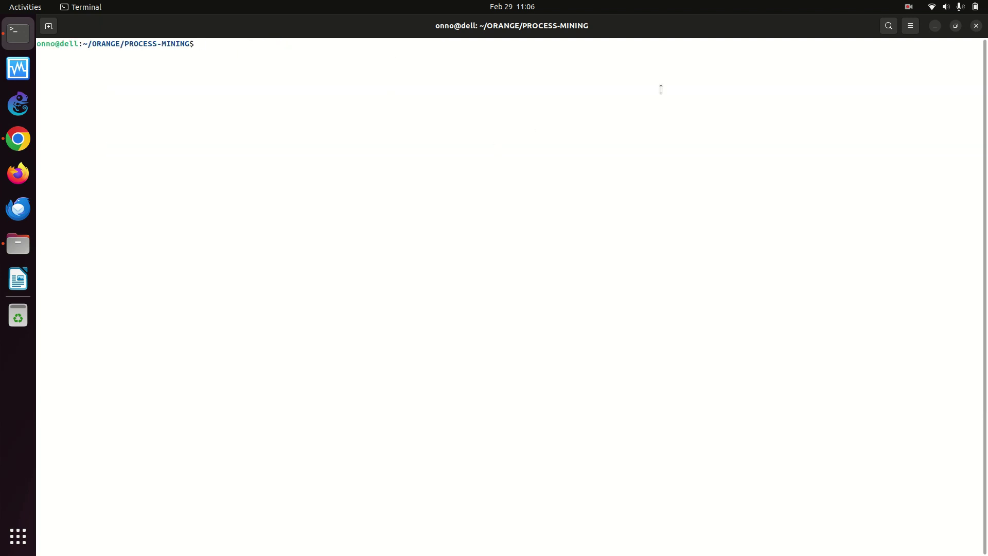
- Enlarge the terminal text by zooming in three levels
{"action": "left_click", "coordinate": [911, 25]}
{"action": "left_click", "coordinate": [944, 59]}
{"action": "left_click", "coordinate": [910, 25]}
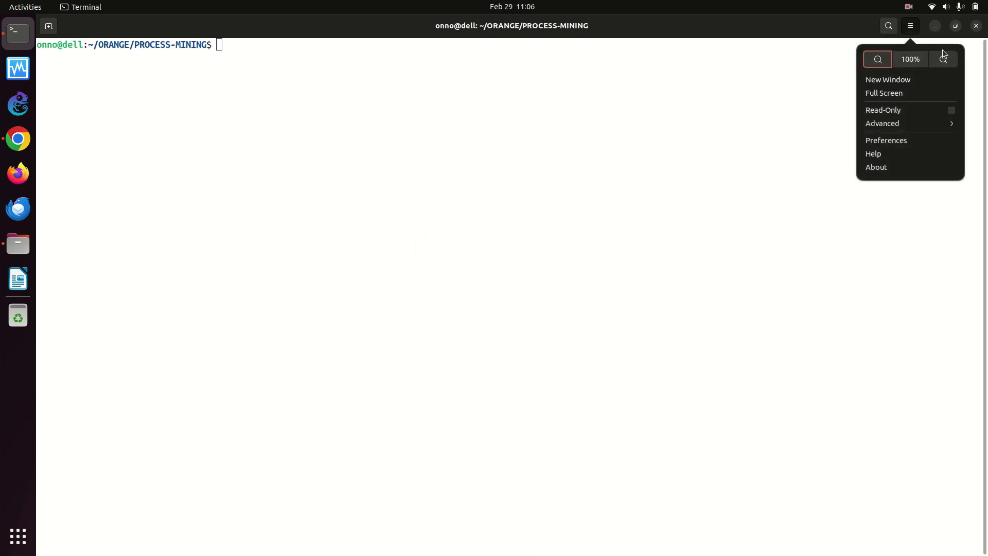
{"action": "left_click", "coordinate": [943, 59]}
{"action": "left_click", "coordinate": [911, 29]}
{"action": "left_click", "coordinate": [944, 59]}
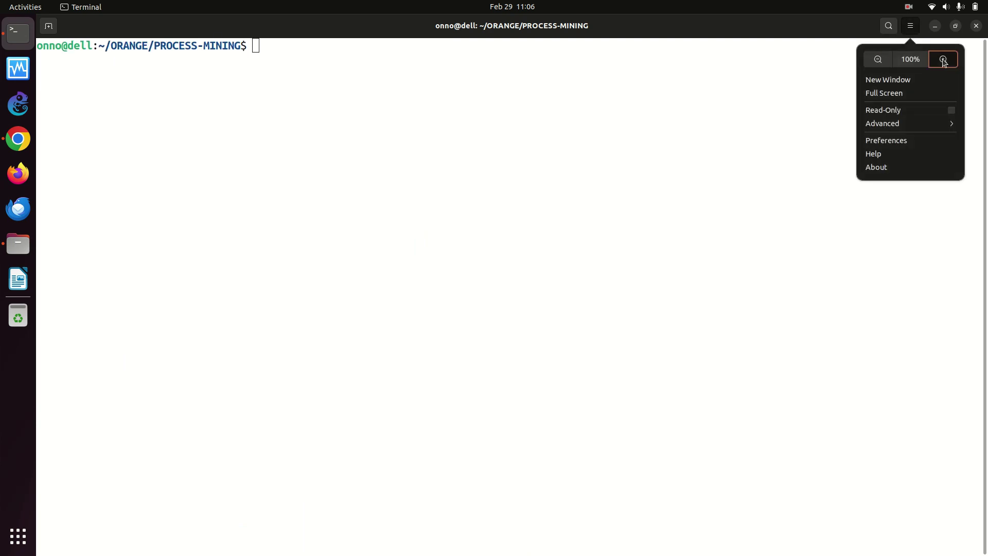
- Clear the enlarged terminal and display the pm-heuristic.py script again with more
{"action": "type", "text": "clear"}
{"action": "key", "text": "Return"}
{"action": "type", "text": "more pm-heuristic.py"}
{"action": "key", "text": "Return"}
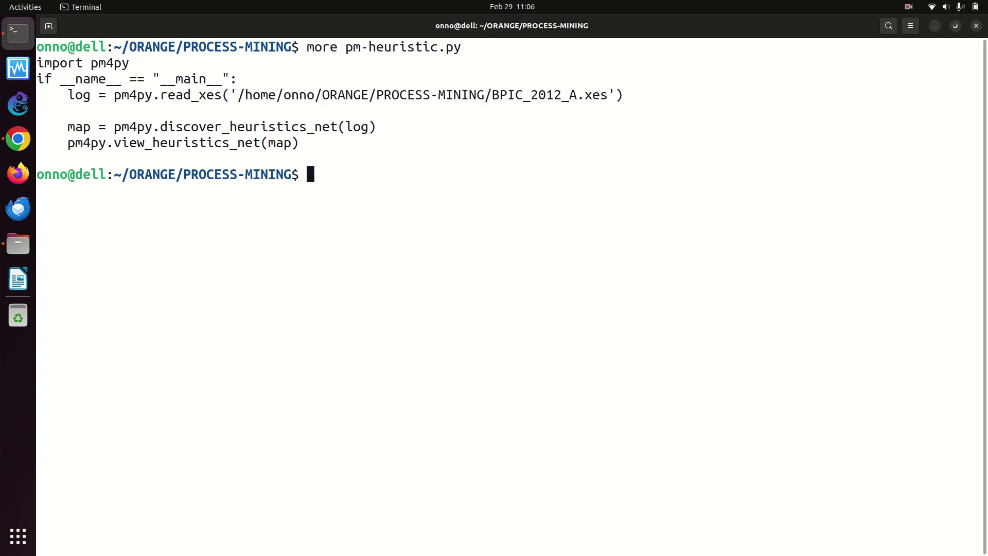